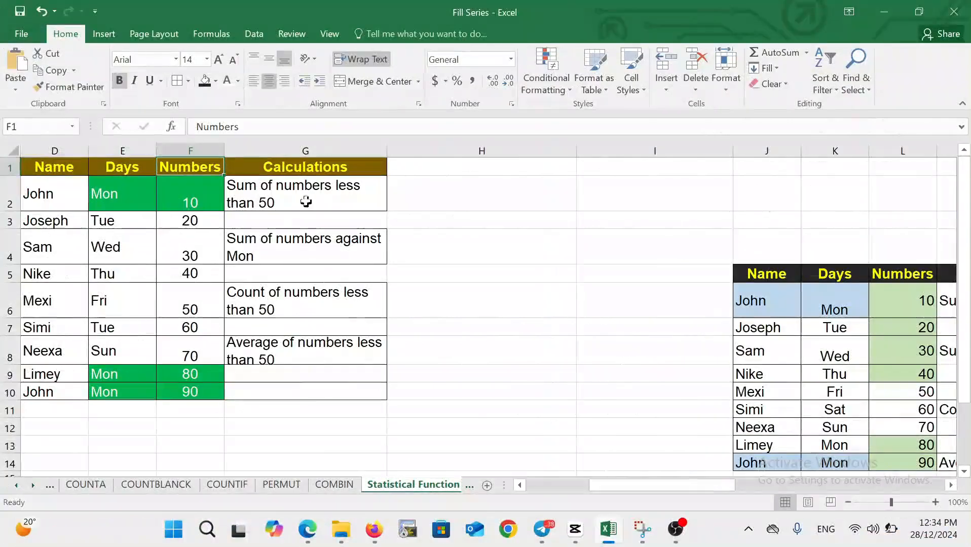
- Enter =SUMIF(F2:F10, "<50") in H2 to sum the numbers less than 50
{"action": "left_click", "coordinate": [322, 201]}
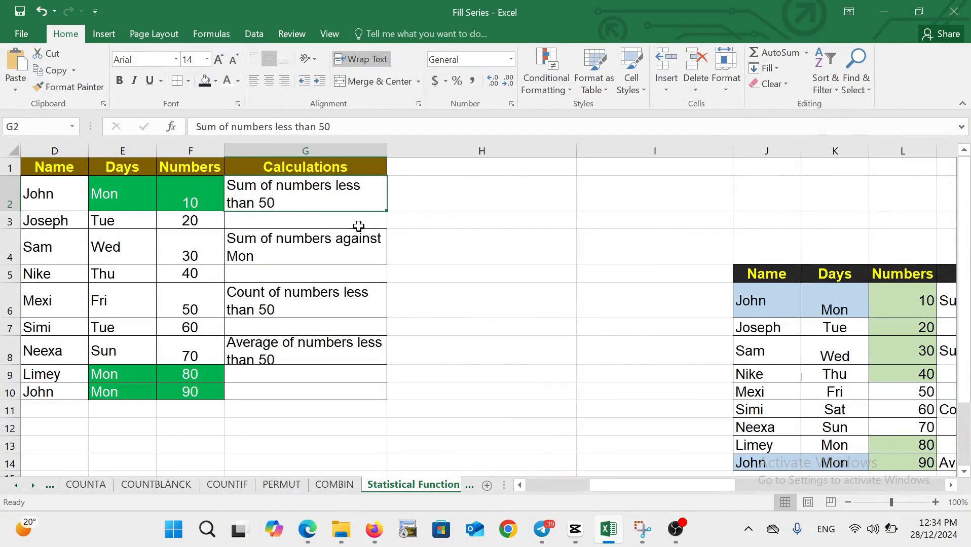
{"action": "left_click", "coordinate": [428, 195]}
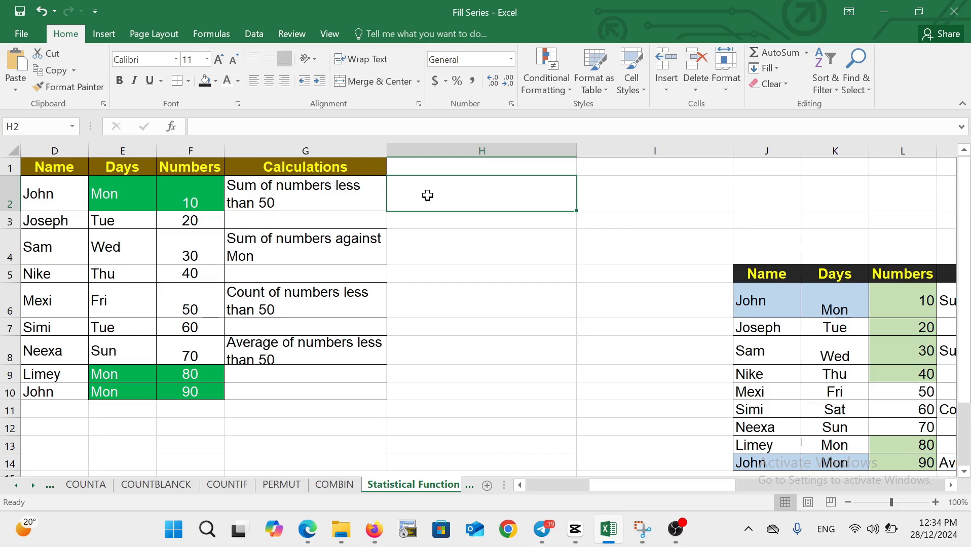
{"action": "type", "text": "=sumi"}
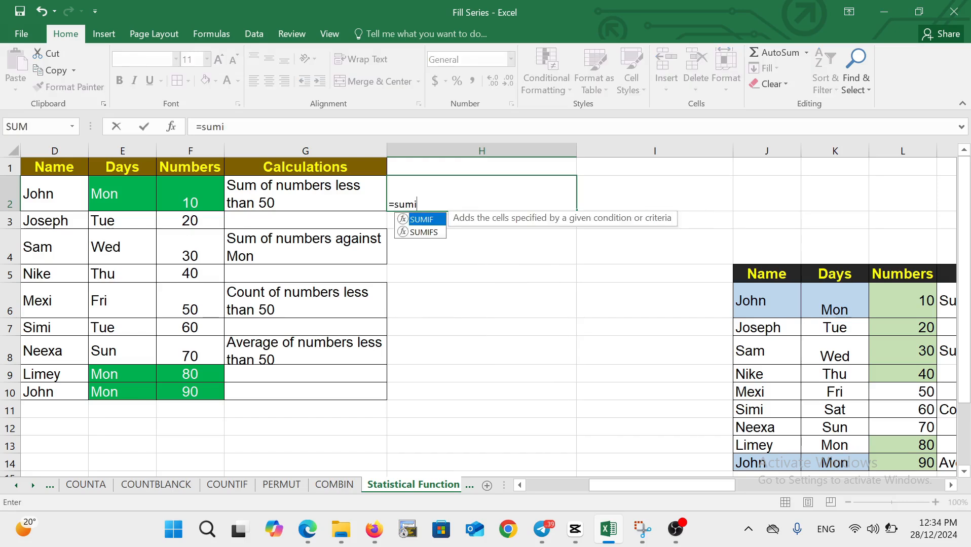
{"action": "key", "text": "Tab"}
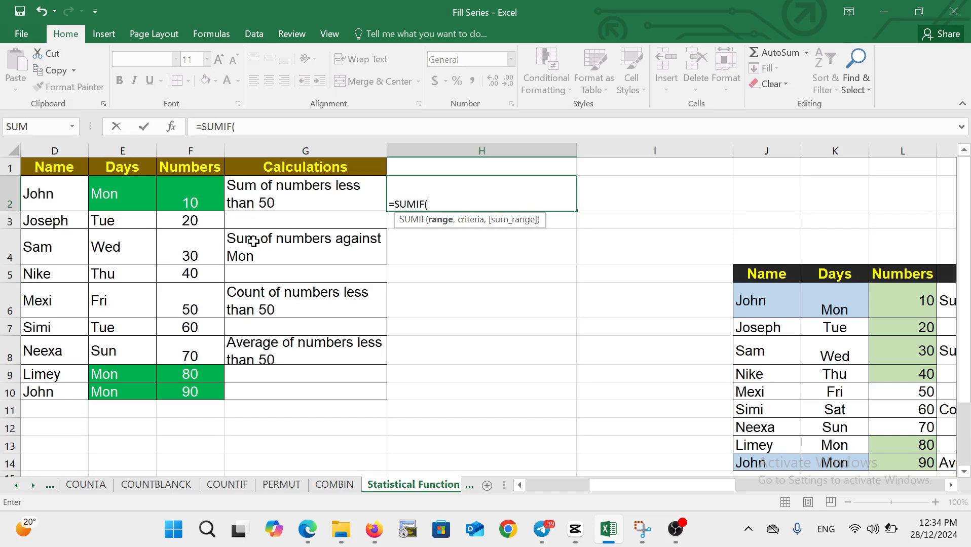
{"action": "left_click_drag", "start_coordinate": [190, 195], "coordinate": [189, 386]}
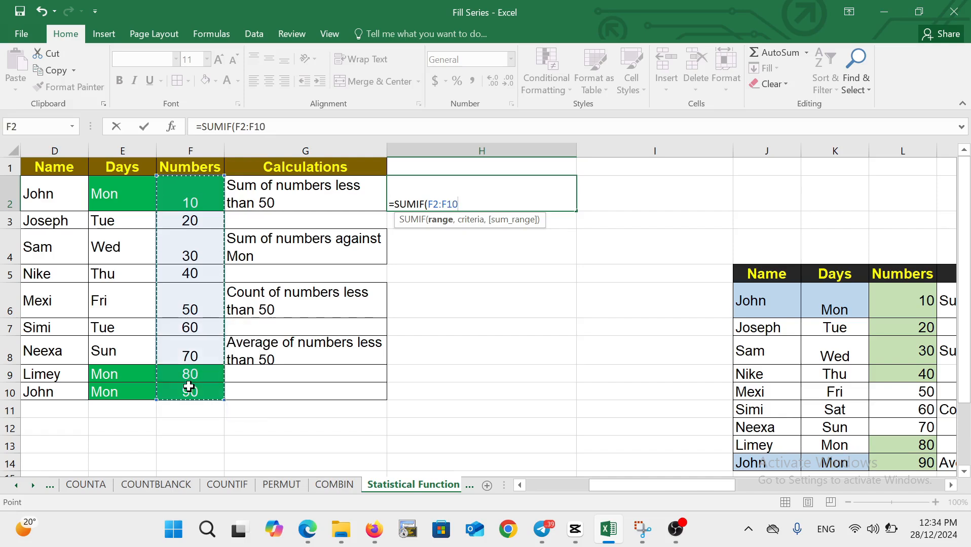
{"action": "type", "text": ", \"<50"}
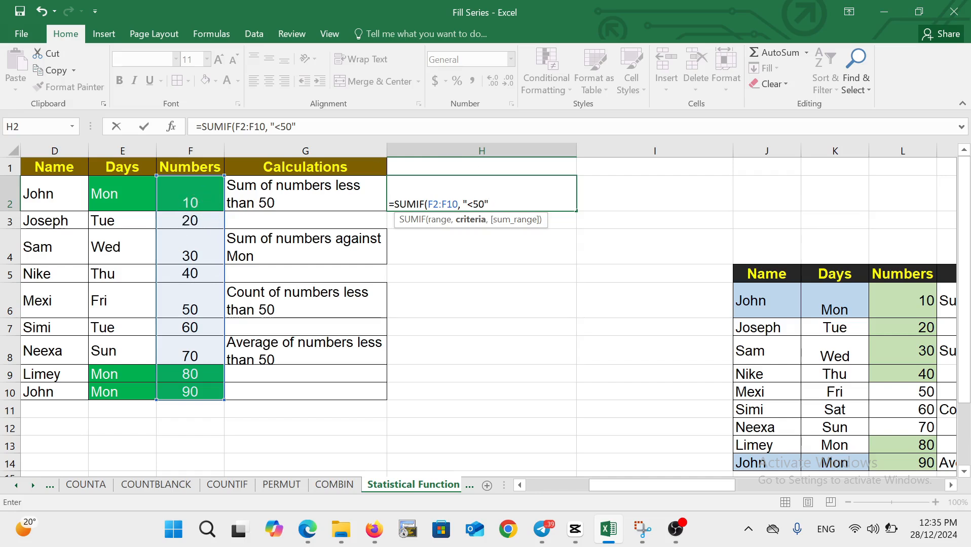
{"action": "key", "text": "ctrl+Return"}
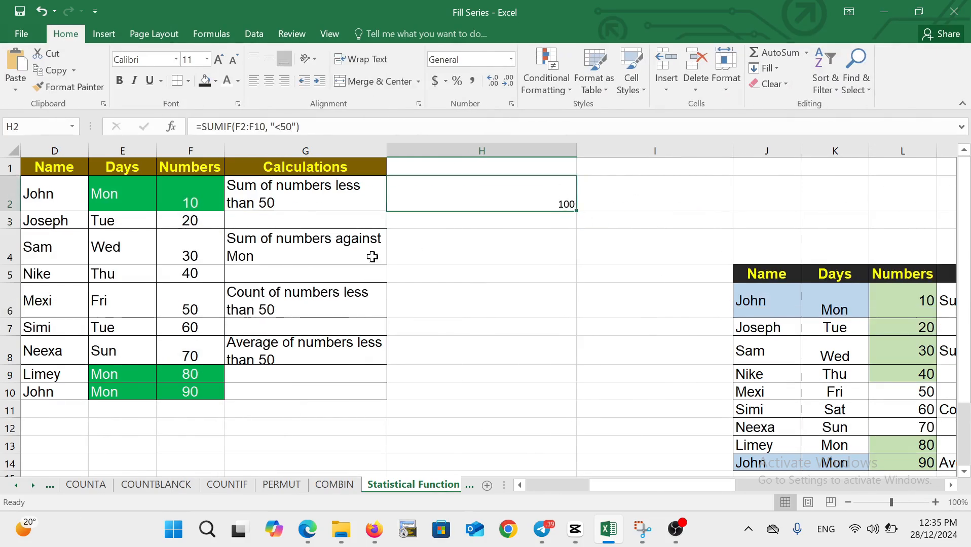
- Examine the calculation request in G4 and the Mon entries in the Days column with their matching numbers
{"action": "left_click", "coordinate": [320, 254]}
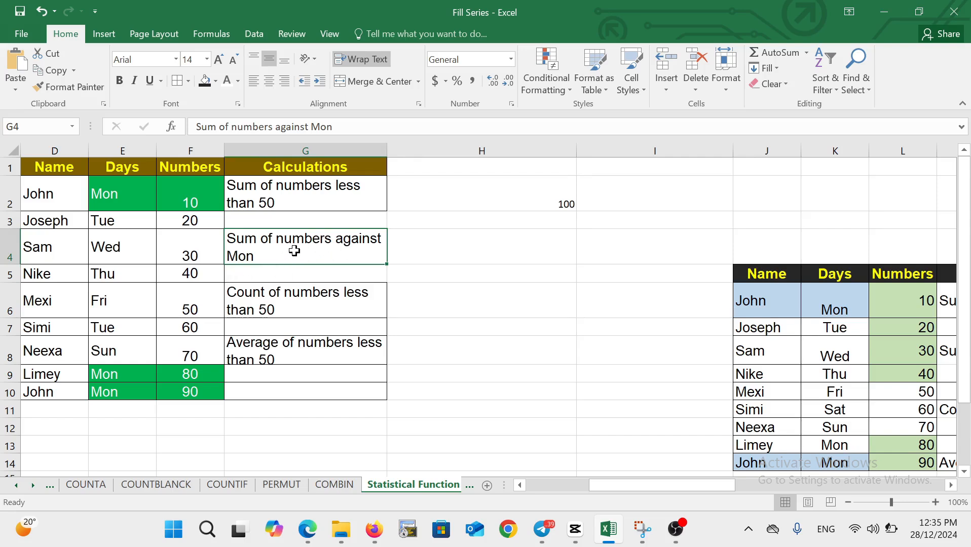
{"action": "left_click", "coordinate": [117, 195]}
{"action": "left_click", "coordinate": [188, 196]}
{"action": "left_click", "coordinate": [129, 374]}
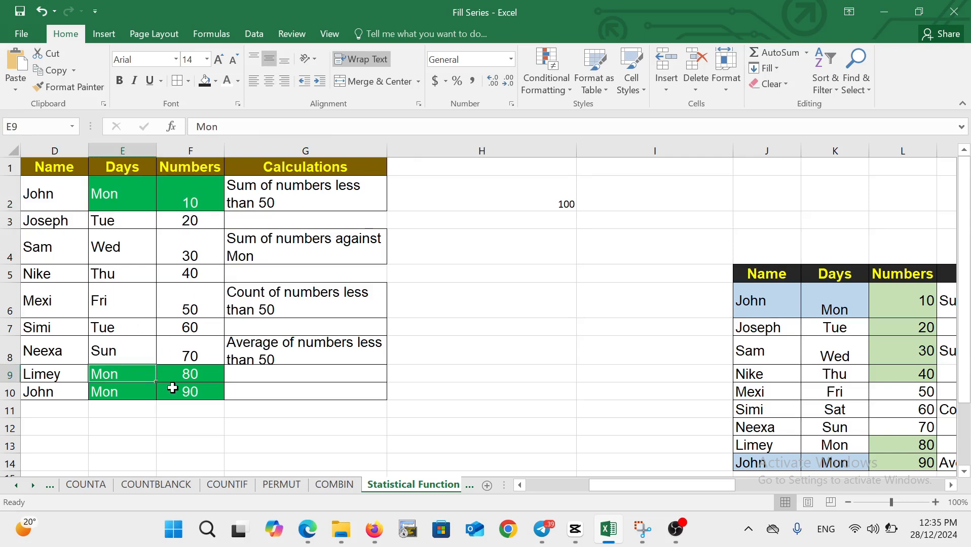
{"action": "left_click", "coordinate": [173, 389]}
{"action": "left_click", "coordinate": [145, 390]}
{"action": "left_click", "coordinate": [178, 387]}
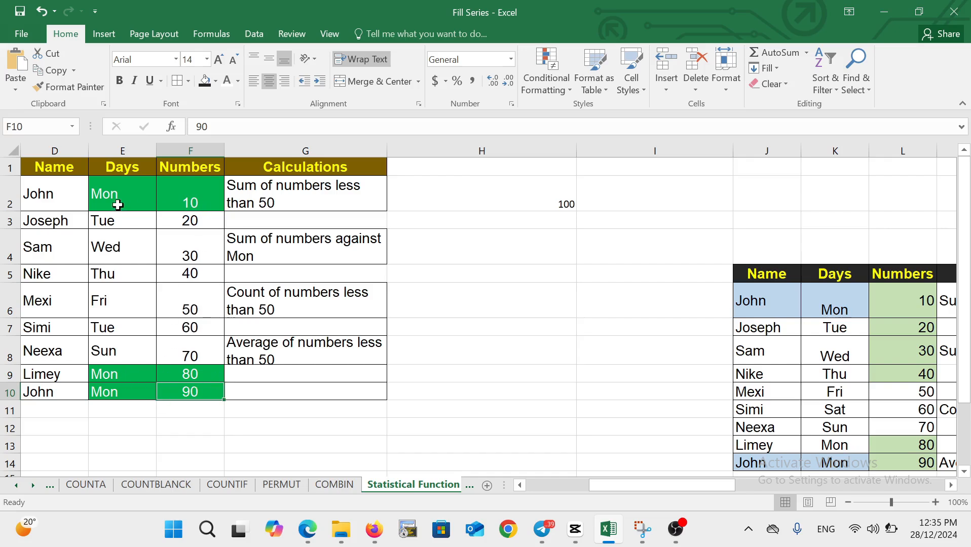
{"action": "left_click", "coordinate": [458, 248]}
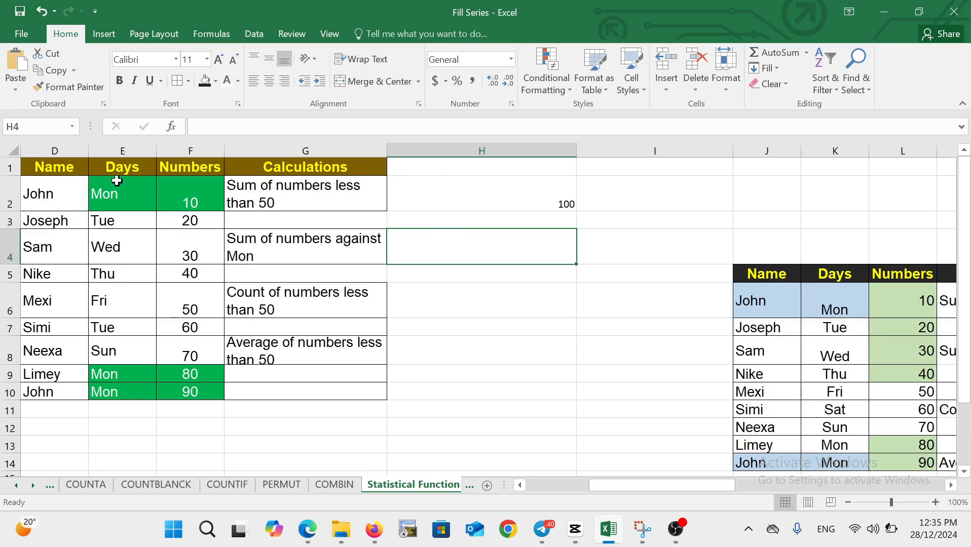
{"action": "left_click", "coordinate": [109, 391]}
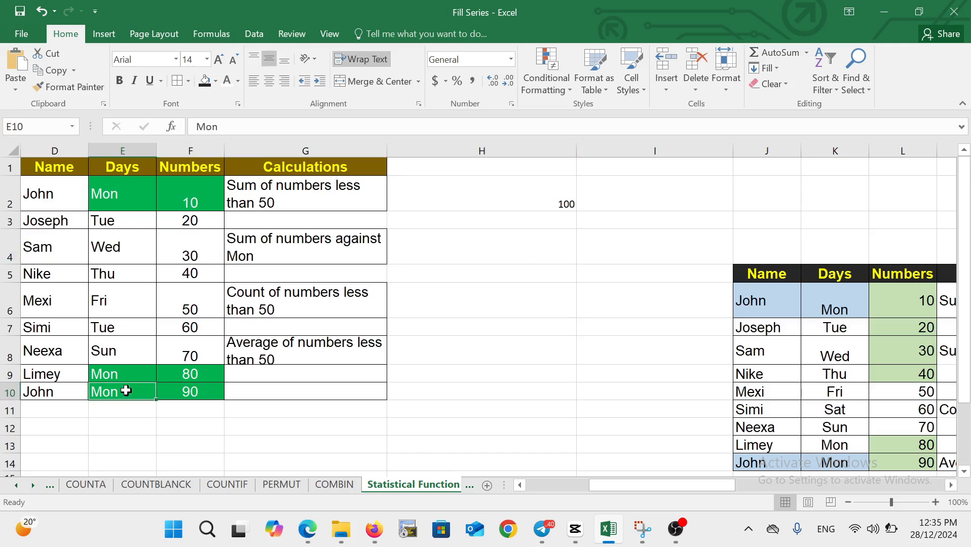
- Enter =SUMIF(E2:E10, "mon",F2:F10) in H4 to sum the numbers against Mon
{"action": "left_click", "coordinate": [435, 250]}
{"action": "type", "text": "=sum"}
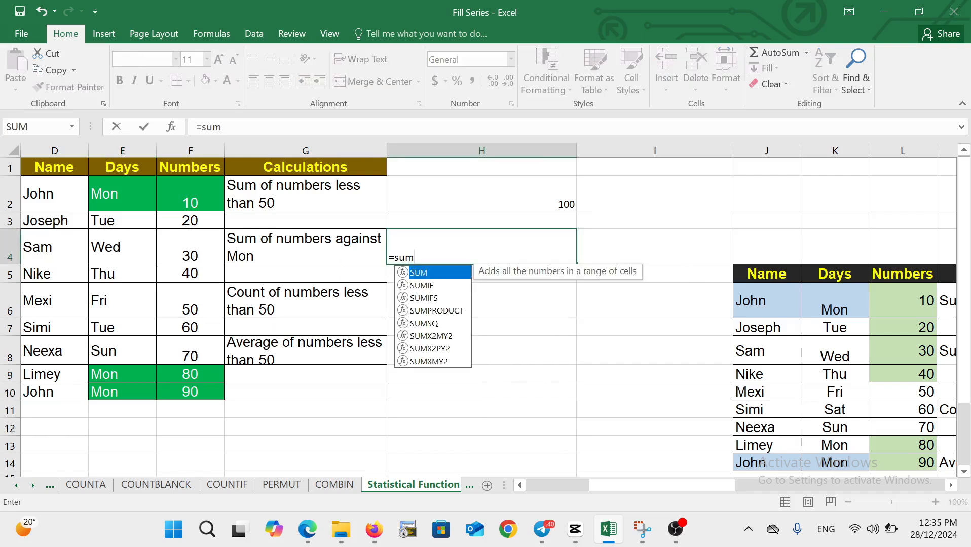
{"action": "type", "text": "if"}
{"action": "key", "text": "Tab"}
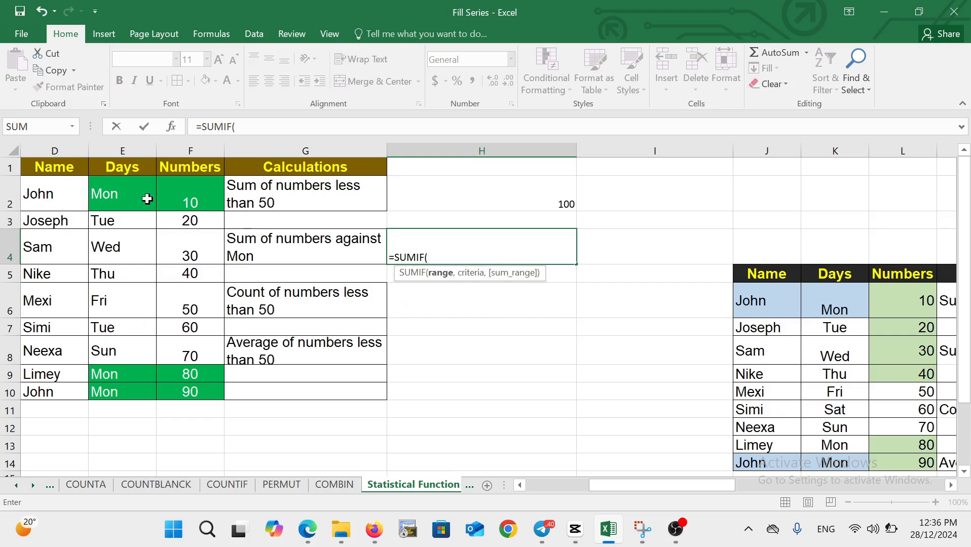
{"action": "left_click_drag", "start_coordinate": [145, 198], "coordinate": [126, 394]}
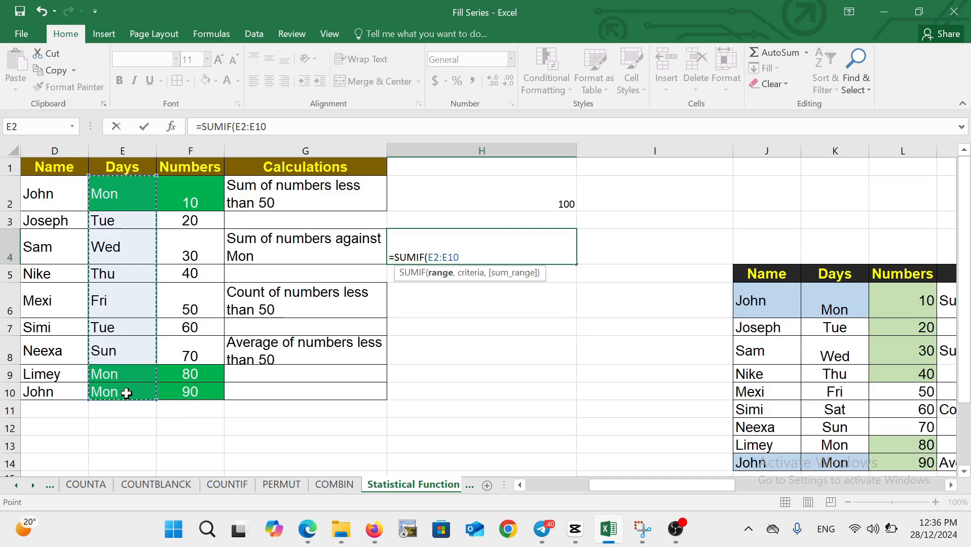
{"action": "type", "text": ", \"mo"}
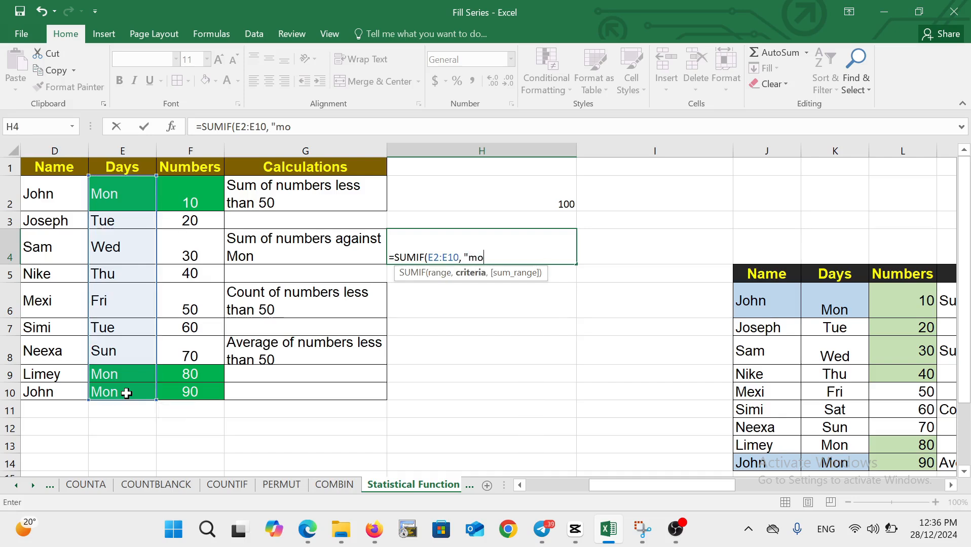
{"action": "type", "text": "n\","}
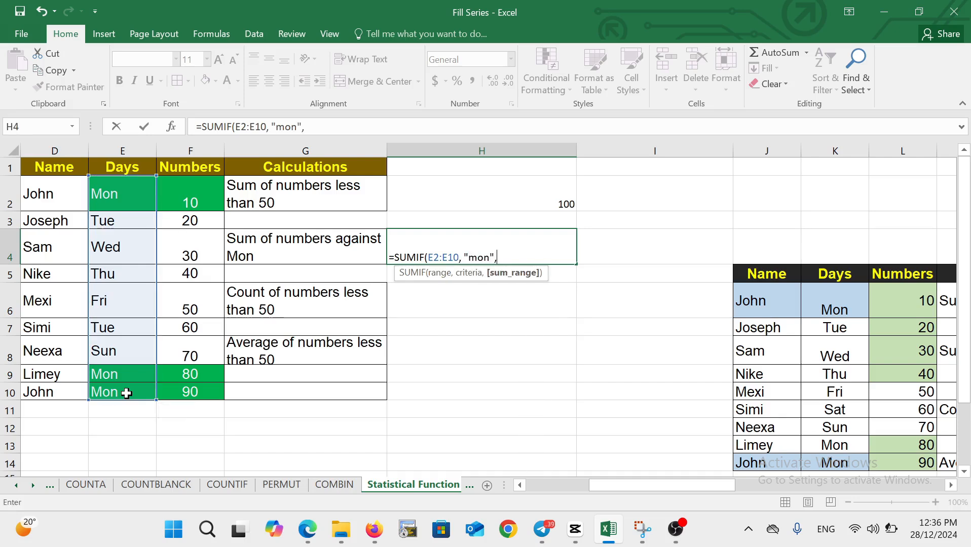
{"action": "left_click", "coordinate": [195, 190]}
{"action": "left_click_drag", "start_coordinate": [195, 274], "coordinate": [192, 387]}
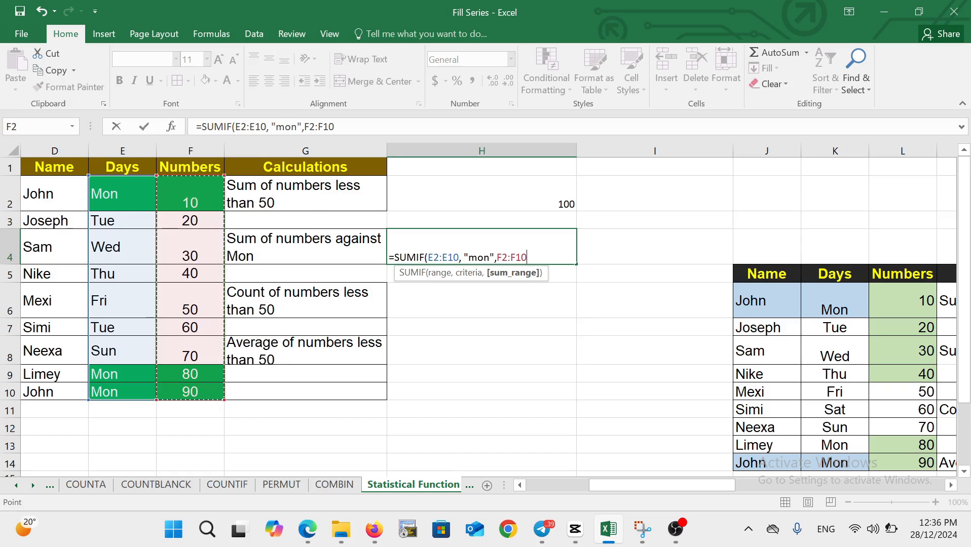
{"action": "key", "text": "Return"}
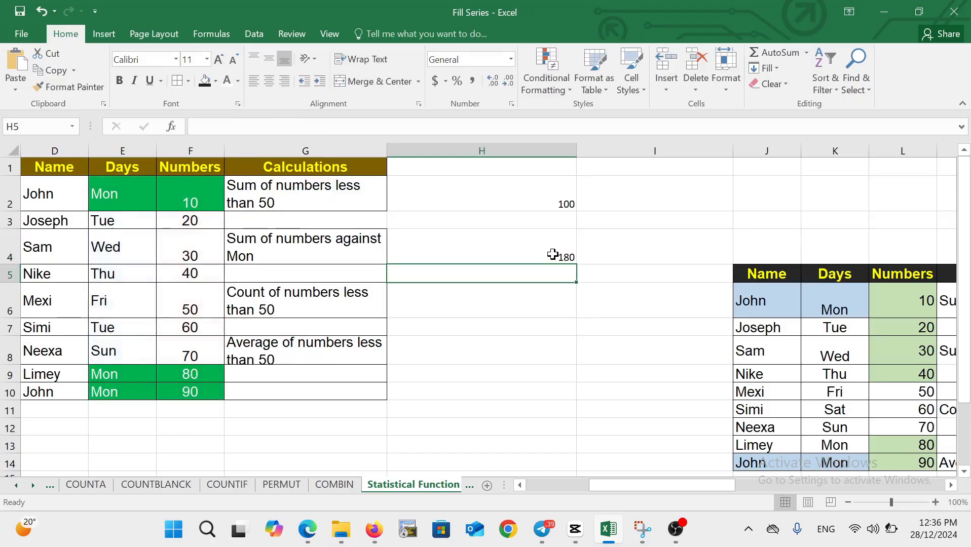
{"action": "left_click", "coordinate": [567, 256]}
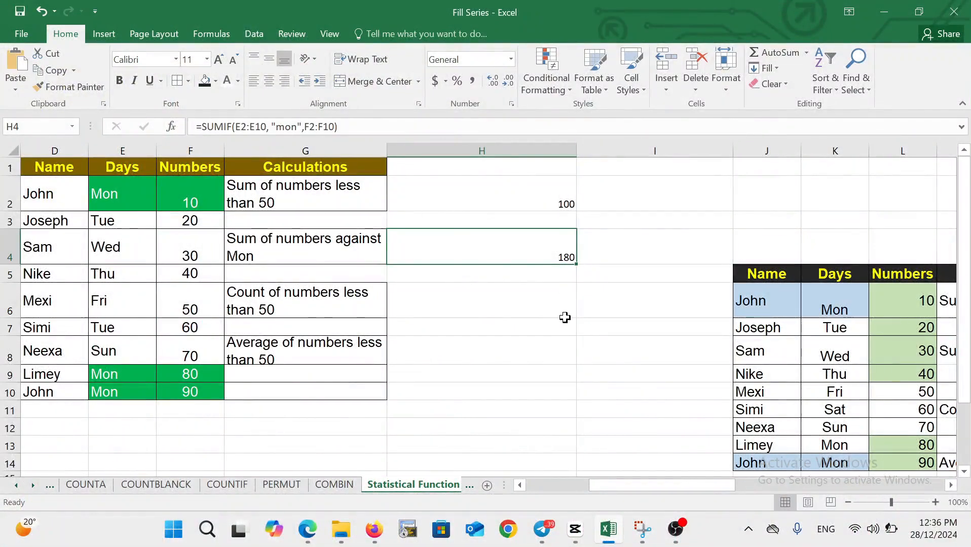
- Enter a COUNTIF formula in H6 over F2:F10 with the criterion "<50" to count the numbers less than 50
{"action": "left_click", "coordinate": [307, 311]}
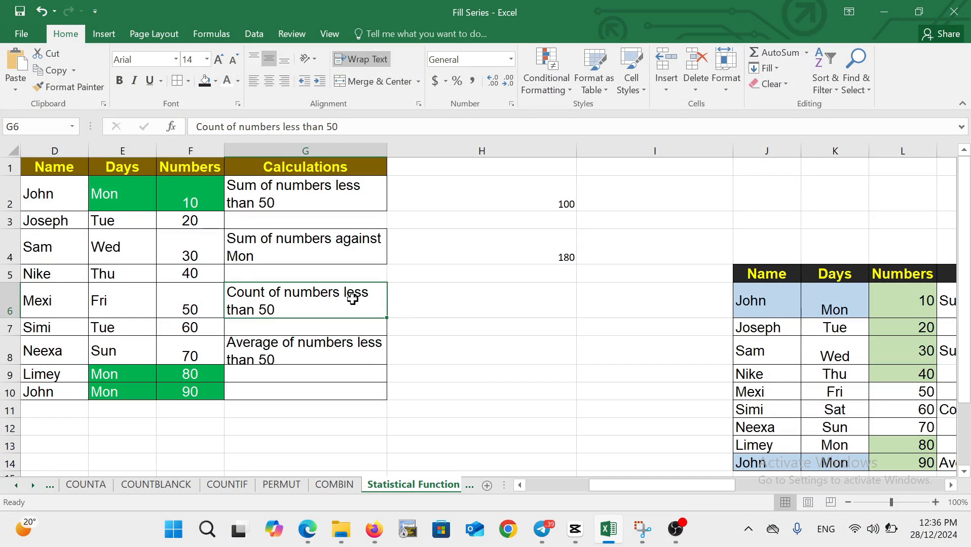
{"action": "left_click", "coordinate": [427, 310]}
{"action": "type", "text": "=cont"}
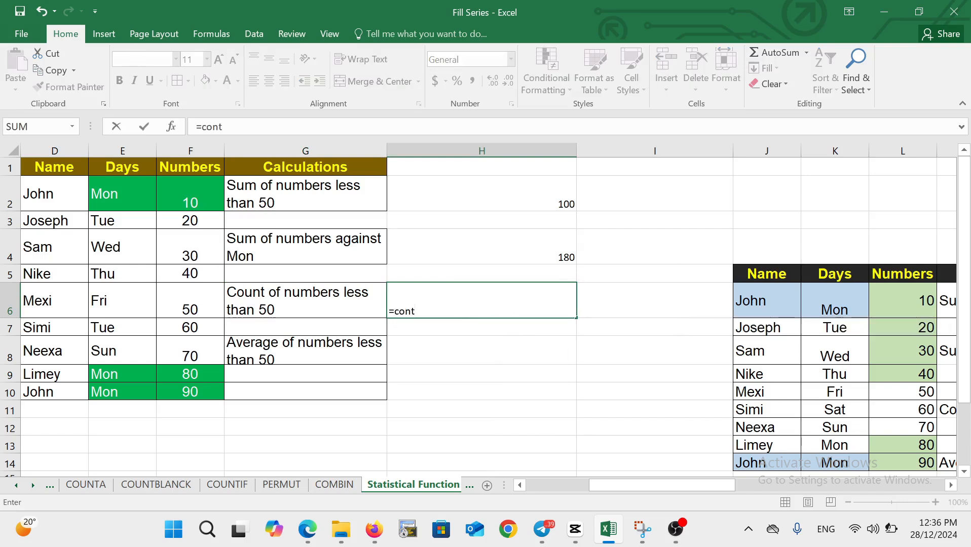
{"action": "key", "text": "BackSpace"}
{"action": "key", "text": "BackSpace"}
{"action": "type", "text": "un"}
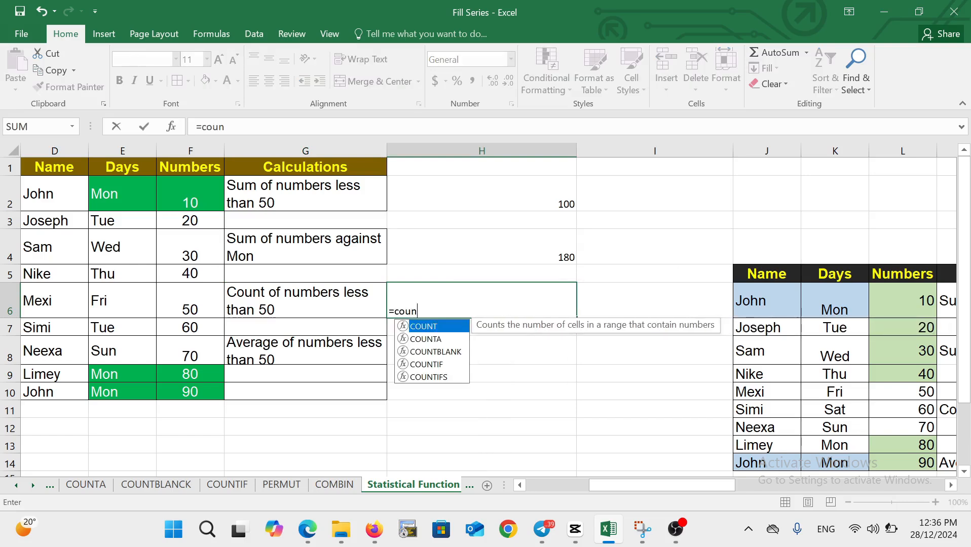
{"action": "key", "text": "Down"}
{"action": "key", "text": "Down"}
{"action": "key", "text": "Down"}
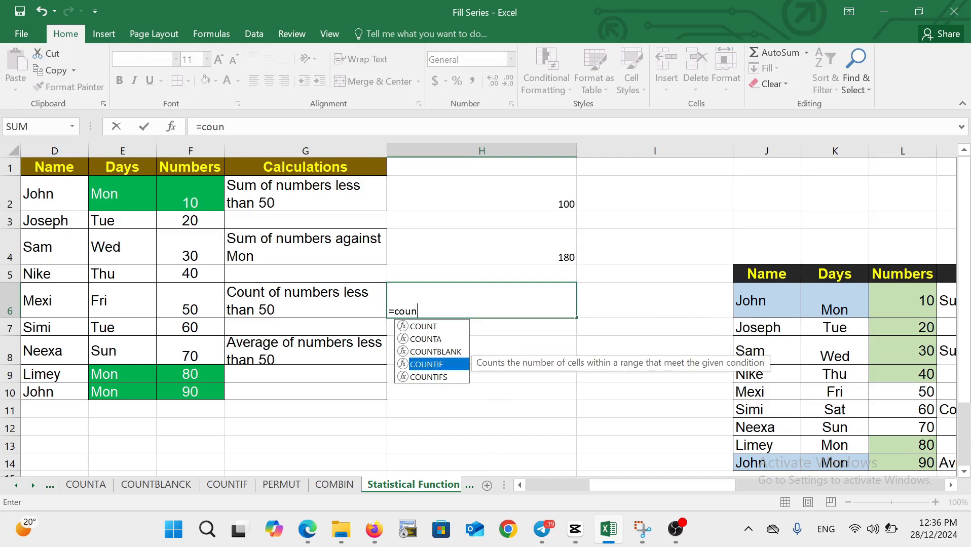
{"action": "key", "text": "Tab"}
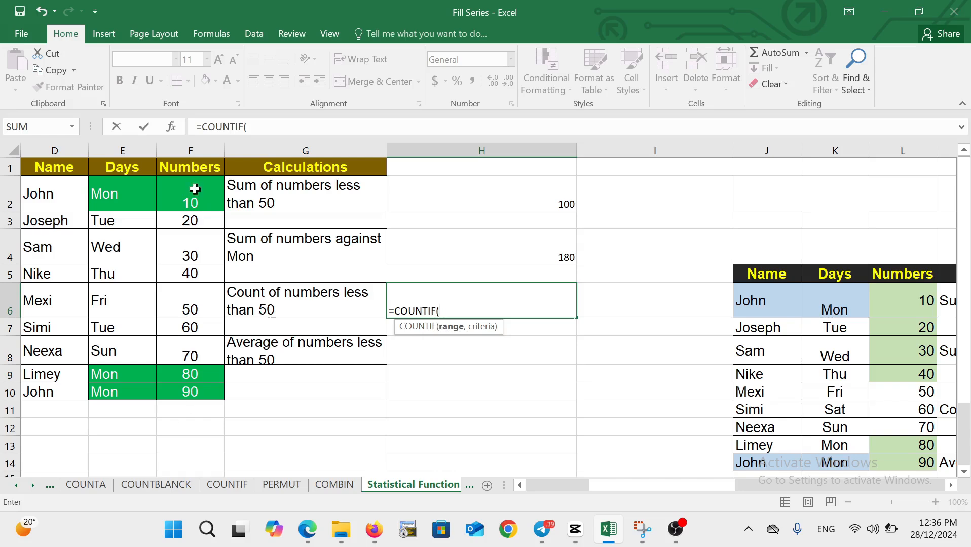
{"action": "left_click_drag", "start_coordinate": [202, 189], "coordinate": [187, 385]}
{"action": "type", "text": ", \"<"}
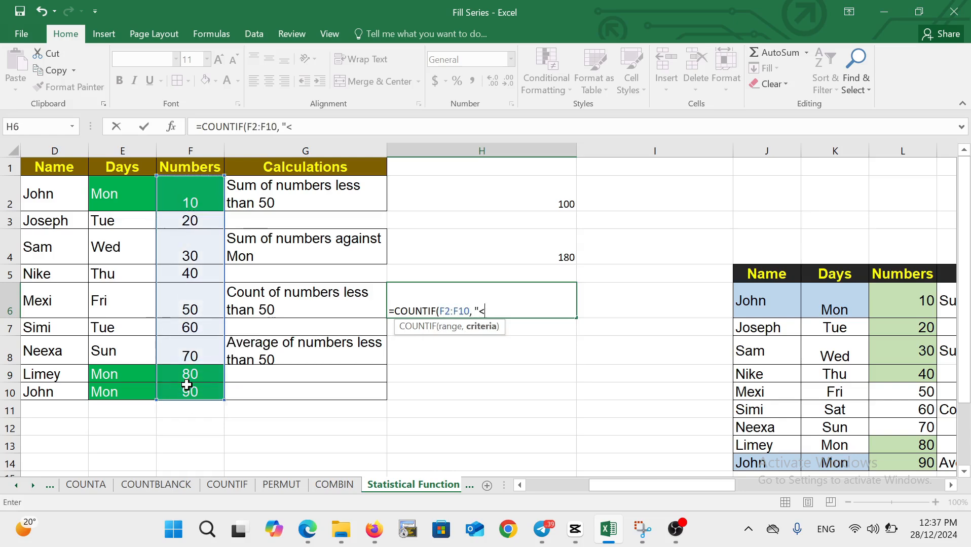
{"action": "type", "text": "50\""}
{"action": "key", "text": "Return"}
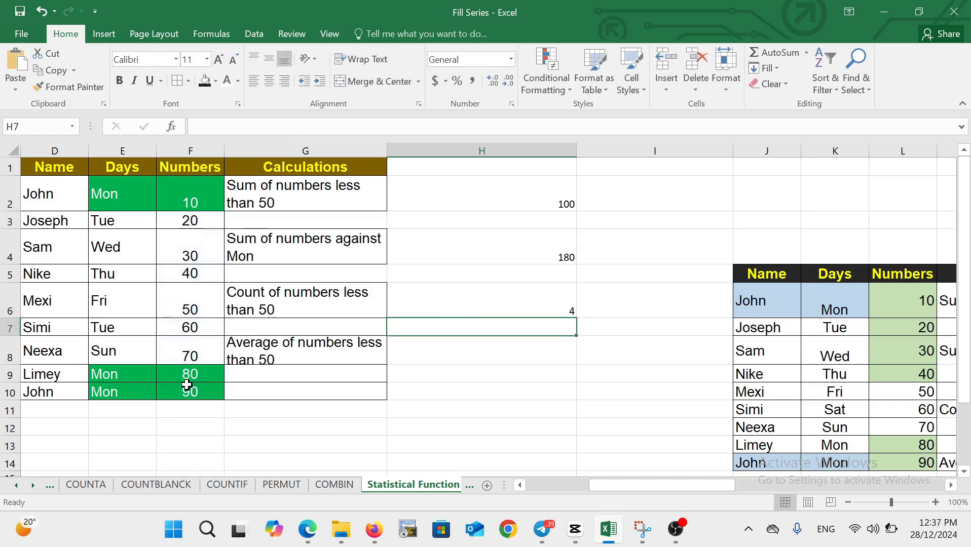
{"action": "left_click", "coordinate": [472, 310]}
- Enter =AVERAGEIF(F2:F10, "<50") in H8 to average the numbers less than 50
{"action": "left_click", "coordinate": [289, 354]}
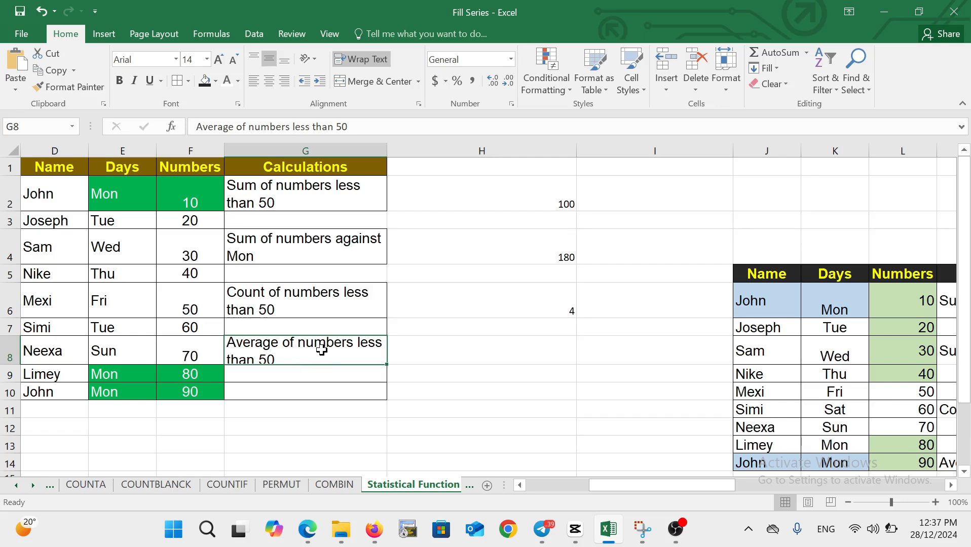
{"action": "left_click", "coordinate": [444, 348]}
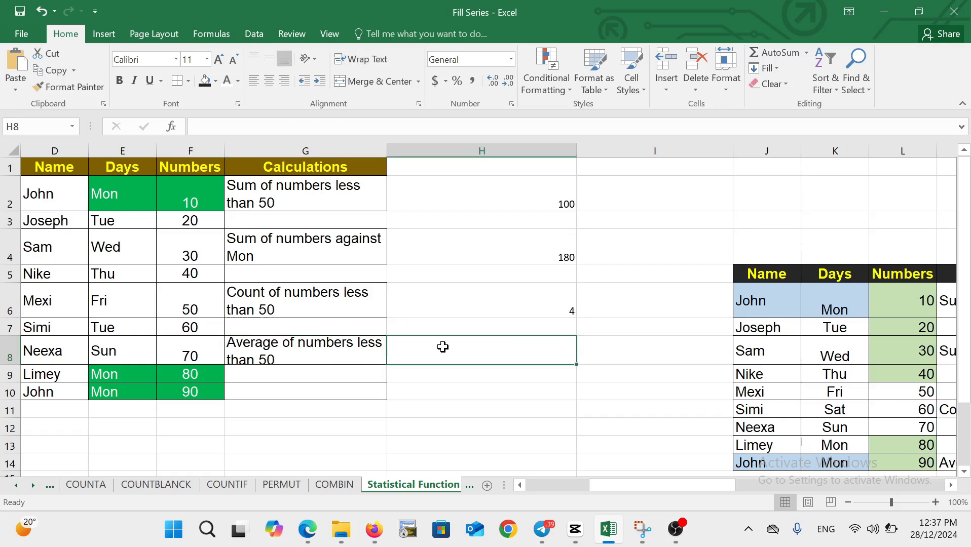
{"action": "type", "text": "="}
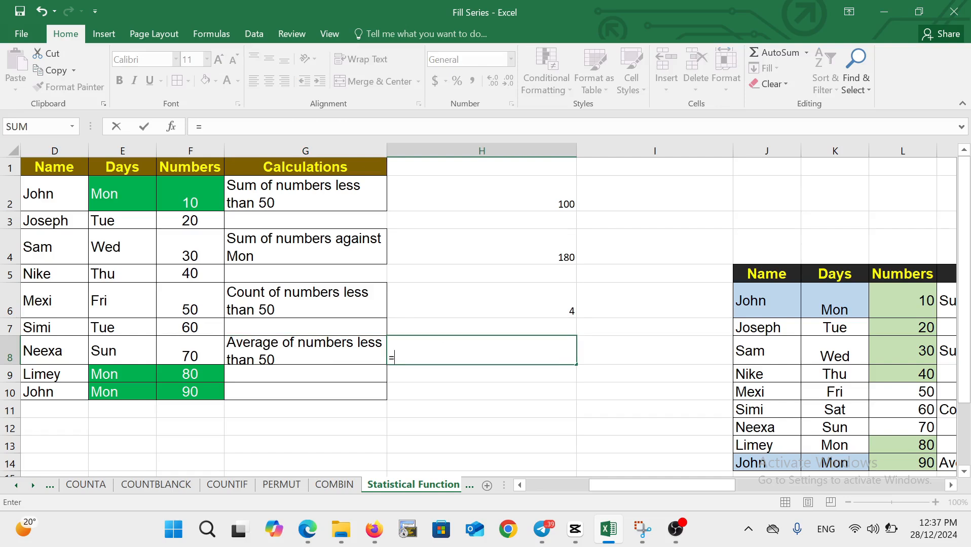
{"action": "type", "text": "avera"}
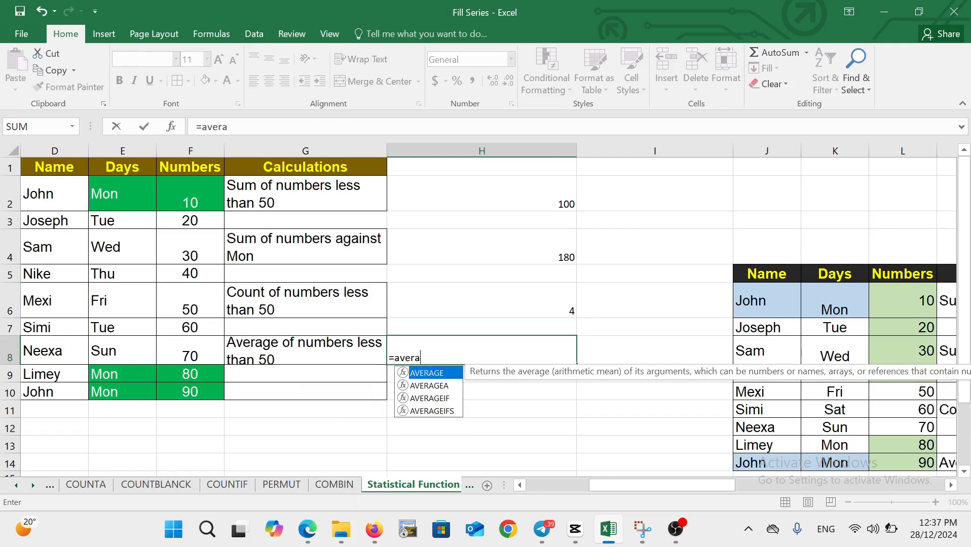
{"action": "key", "text": "Down"}
{"action": "key", "text": "Down"}
{"action": "key", "text": "Down"}
{"action": "key", "text": "Up"}
{"action": "key", "text": "Tab"}
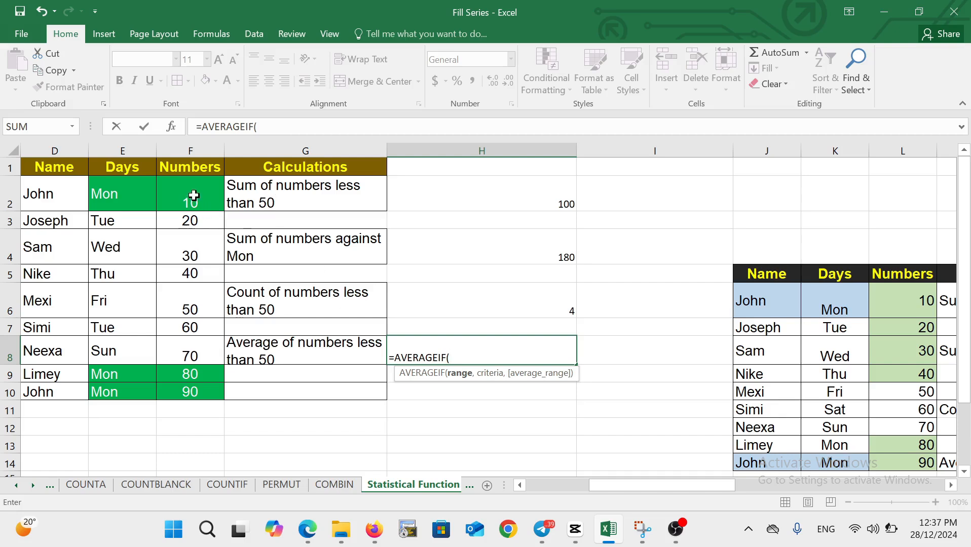
{"action": "left_click_drag", "start_coordinate": [193, 198], "coordinate": [193, 390]}
{"action": "type", "text": ", \"<50"}
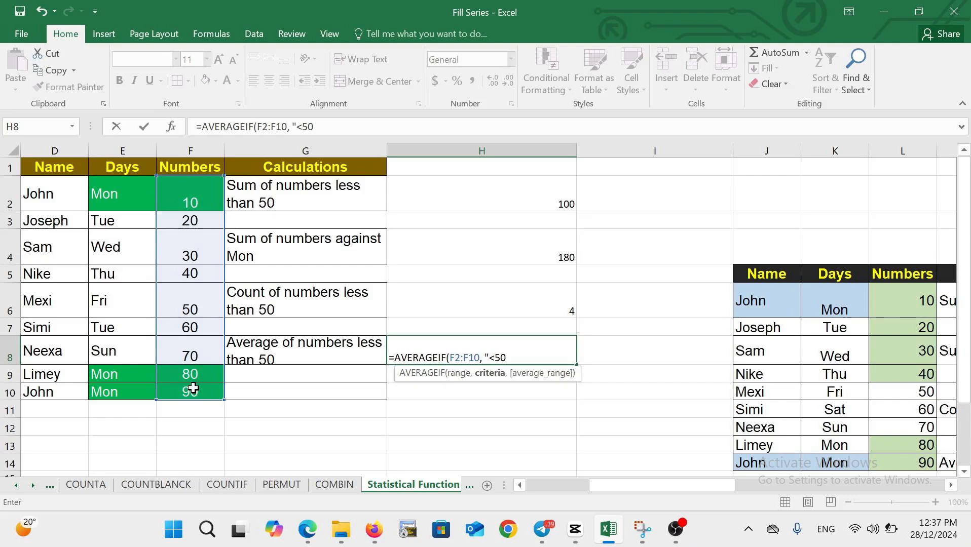
{"action": "type", "text": "\")"}
{"action": "key", "text": "Return"}
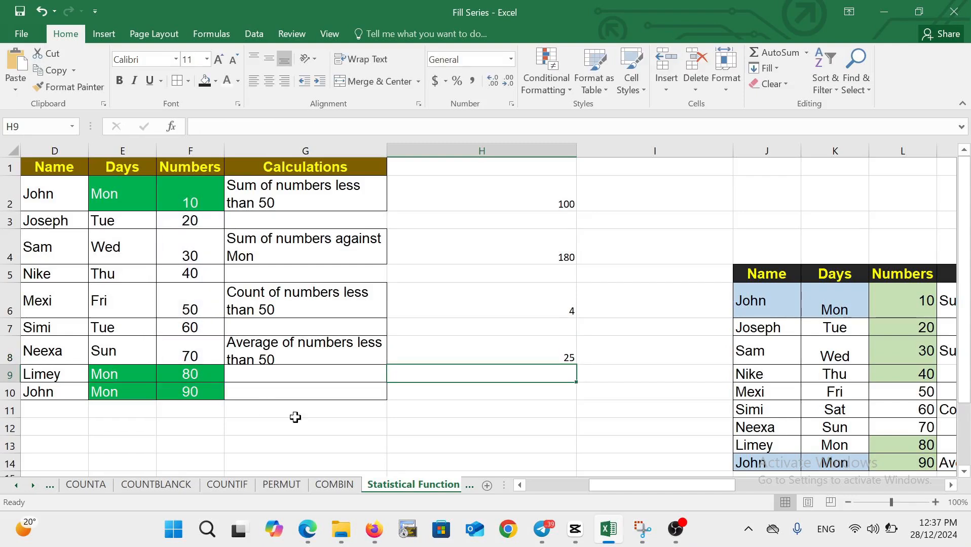
{"action": "left_click", "coordinate": [534, 357]}
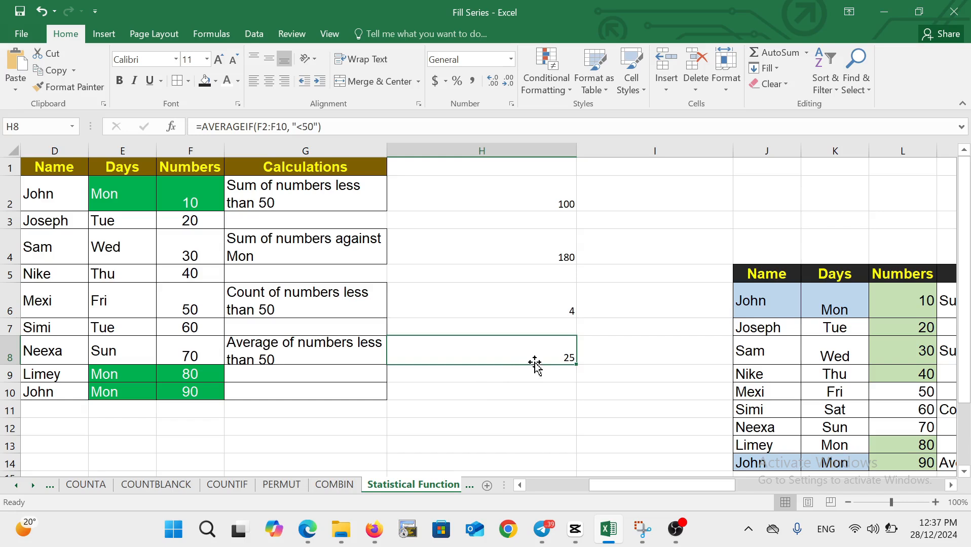
- Review the AVERAGEIF formula in H8 and enter the criterion <50 in cell H12
{"action": "double_click", "coordinate": [564, 355]}
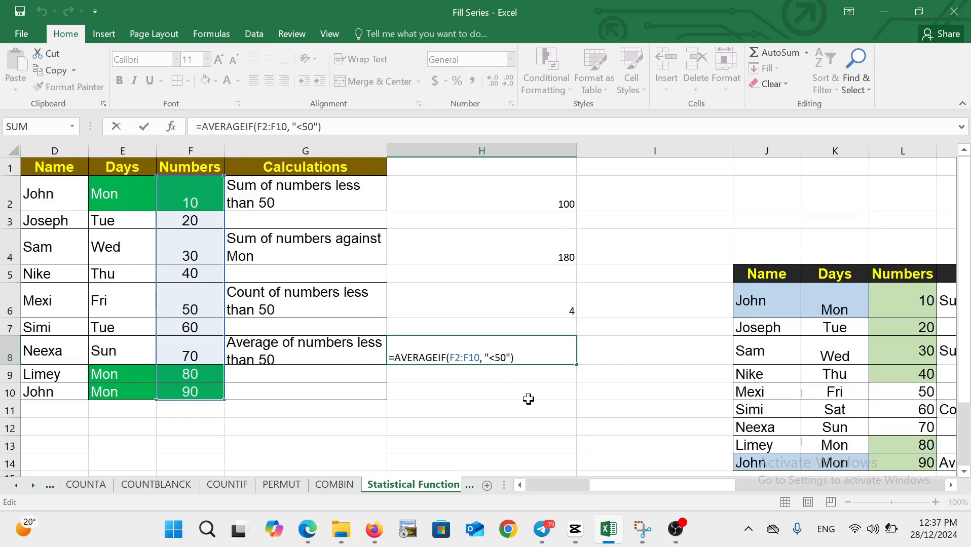
{"action": "key", "text": "ctrl+Return"}
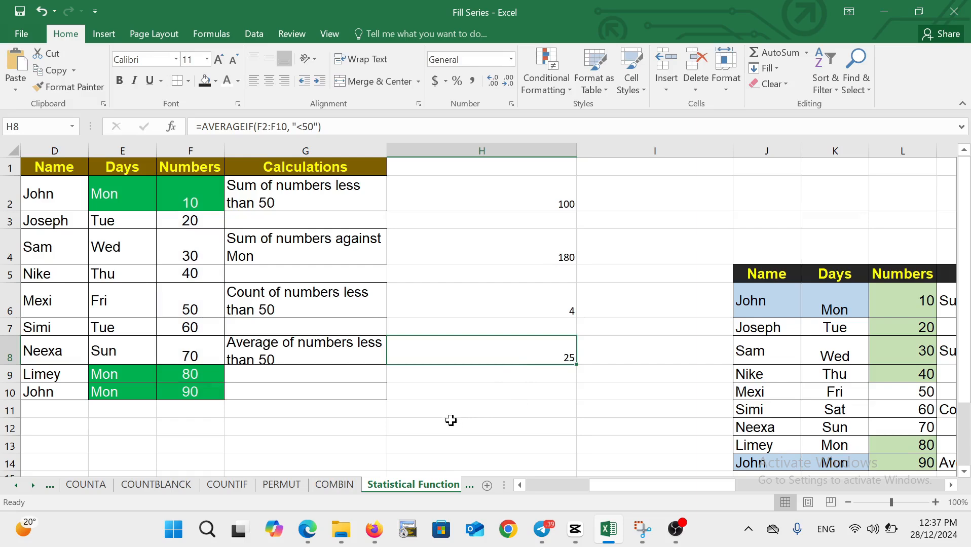
{"action": "left_click", "coordinate": [446, 426]}
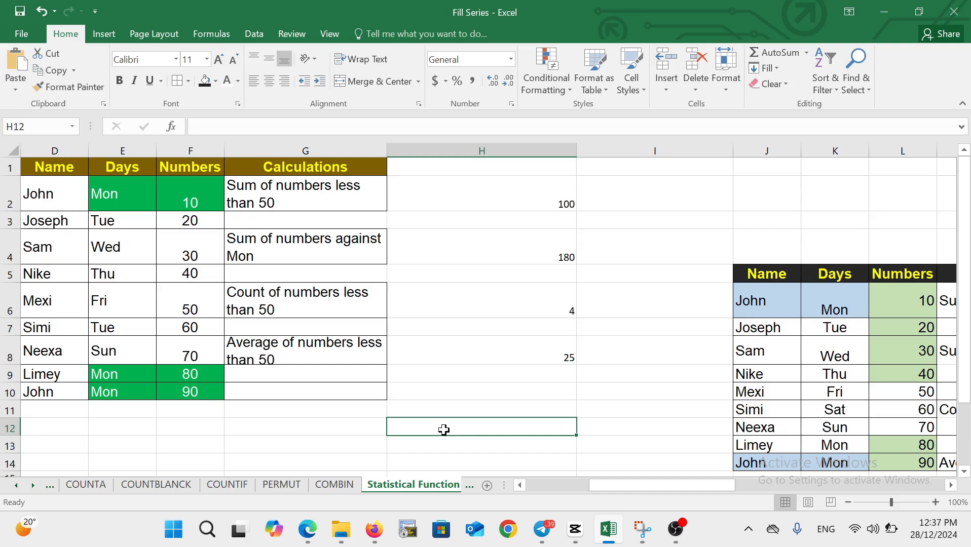
{"action": "type", "text": "<"}
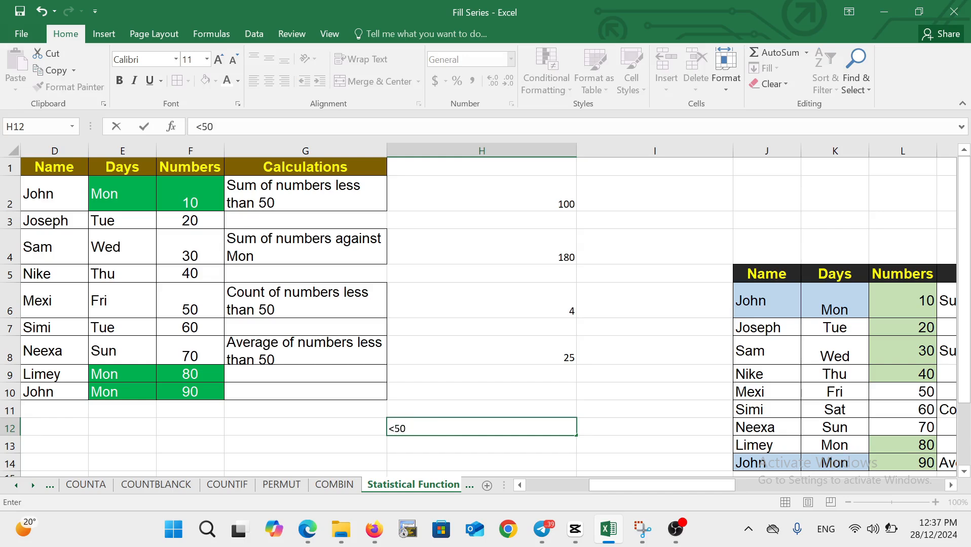
{"action": "type", "text": "50"}
{"action": "left_click", "coordinate": [462, 408]}
- Replace the formula in H8 with =AVERAGEIF(F2:F10,H12) so the criterion comes from a cell reference
{"action": "left_click", "coordinate": [503, 361]}
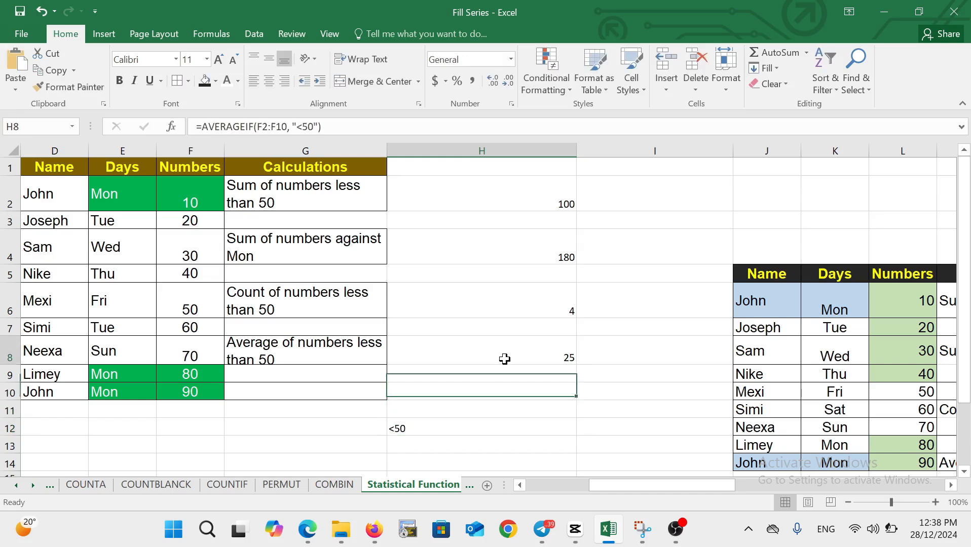
{"action": "type", "text": "=aver"}
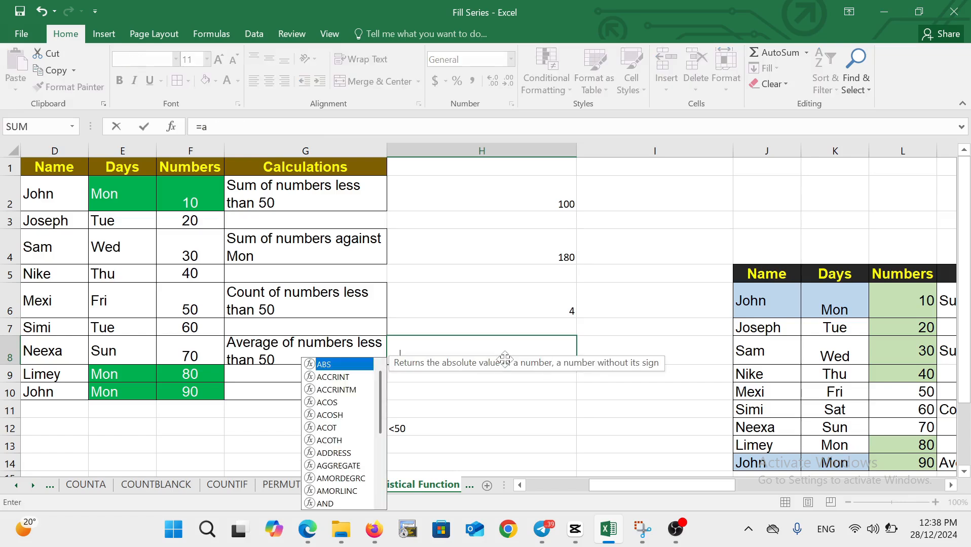
{"action": "key", "text": "Down"}
{"action": "key", "text": "Down"}
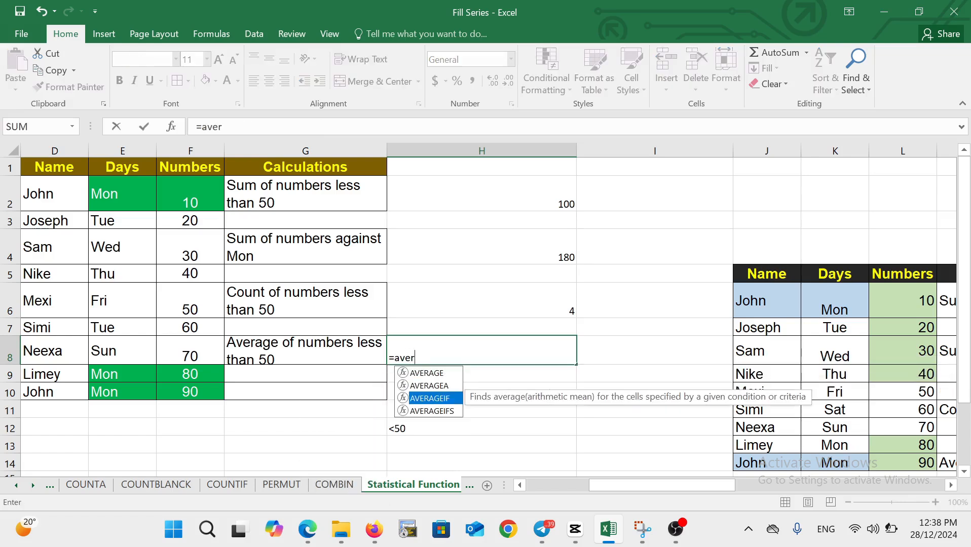
{"action": "key", "text": "Tab"}
{"action": "left_click_drag", "start_coordinate": [197, 197], "coordinate": [196, 384]}
{"action": "type", "text": ","}
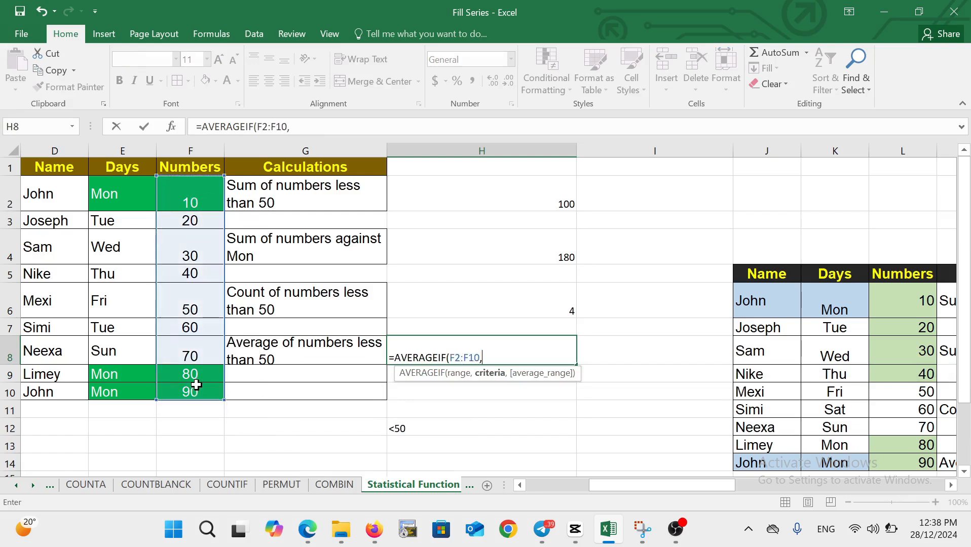
{"action": "left_click", "coordinate": [395, 431]}
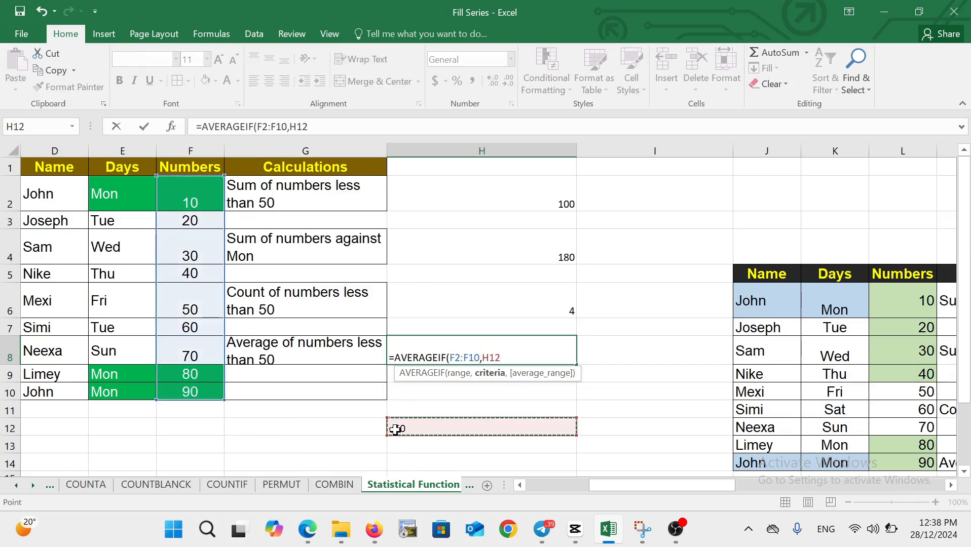
{"action": "key", "text": "Return"}
{"action": "left_click", "coordinate": [574, 347]}
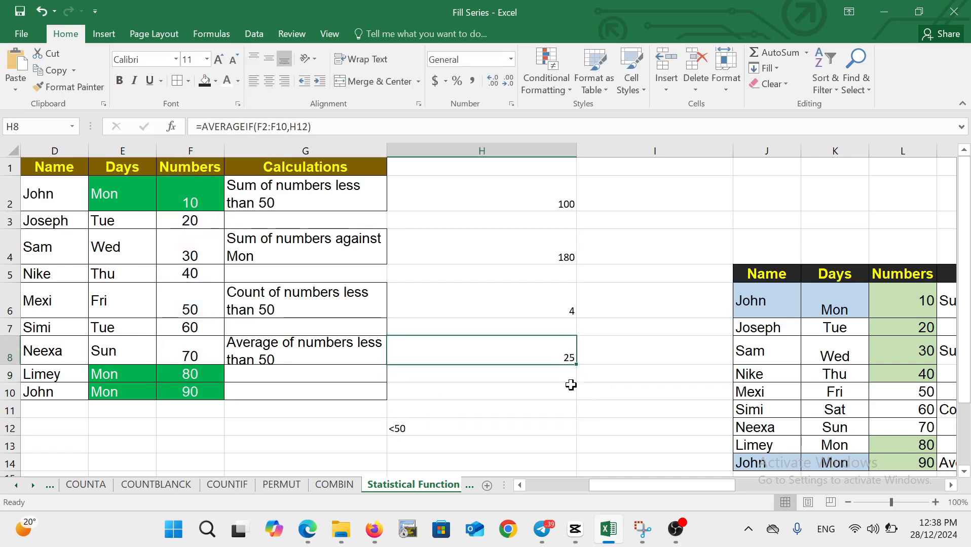
- Change the criterion in H12 to <80 and select the average in H8
{"action": "left_click", "coordinate": [405, 430]}
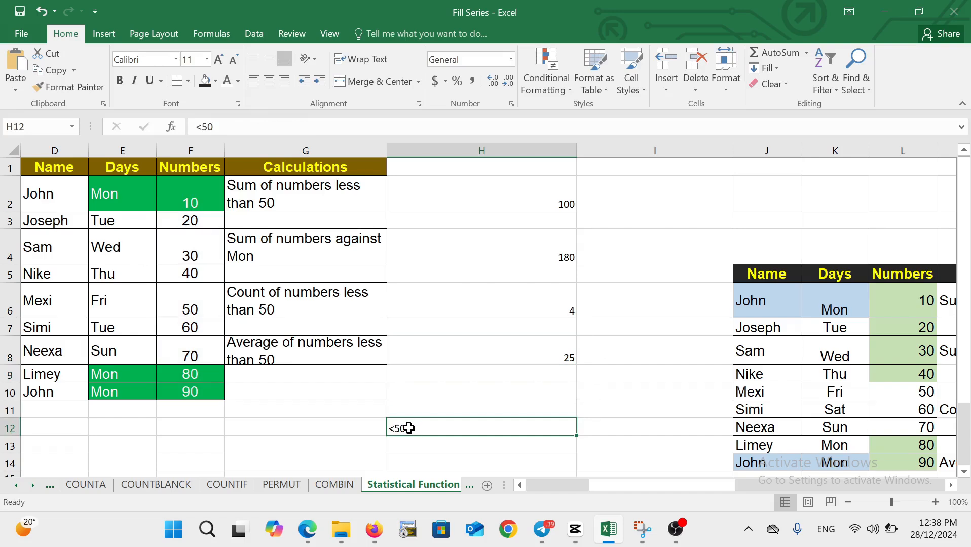
{"action": "double_click", "coordinate": [405, 430]}
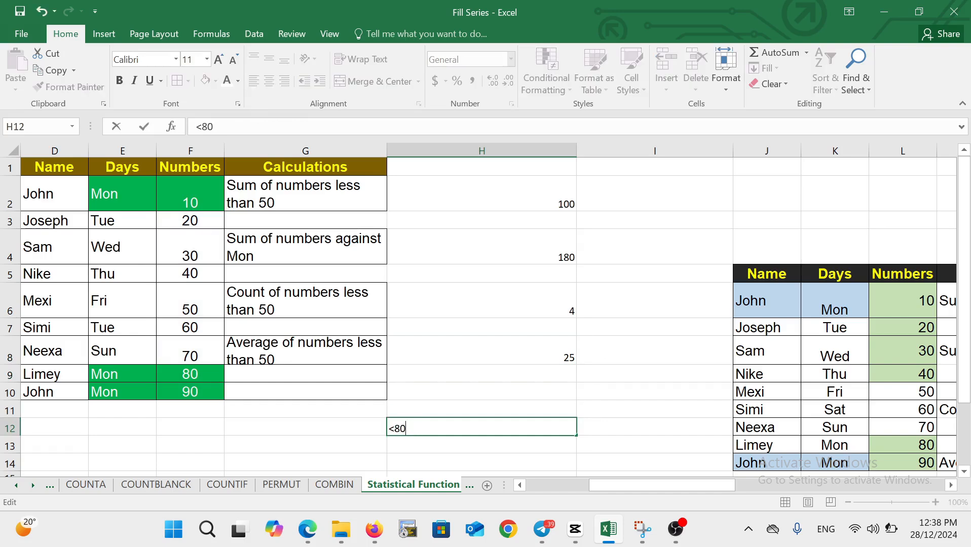
{"action": "key", "text": "Return"}
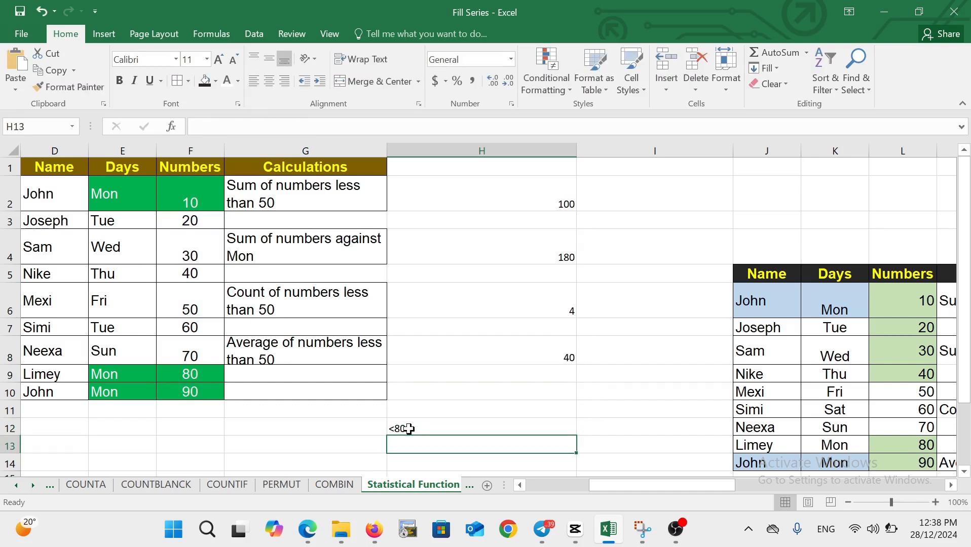
{"action": "left_click", "coordinate": [575, 355]}
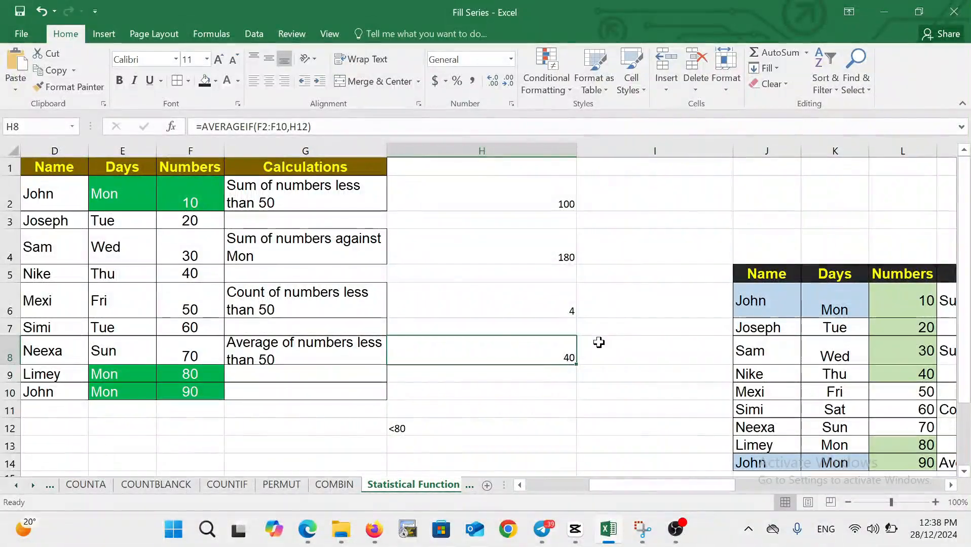
- Examine the calculation request in M6 of the second table and the Name and Days entries it refers to
{"action": "key", "text": "Right"}
{"action": "key", "text": "Right"}
{"action": "key", "text": "Right"}
{"action": "key", "text": "Right"}
{"action": "key", "text": "Right"}
{"action": "key", "text": "Right"}
{"action": "key", "text": "Right"}
{"action": "key", "text": "Right"}
{"action": "key", "text": "Right"}
{"action": "key", "text": "Right"}
{"action": "key", "text": "Right"}
{"action": "key", "text": "Right"}
{"action": "key", "text": "Right"}
{"action": "key", "text": "Right"}
{"action": "key", "text": "Right"}
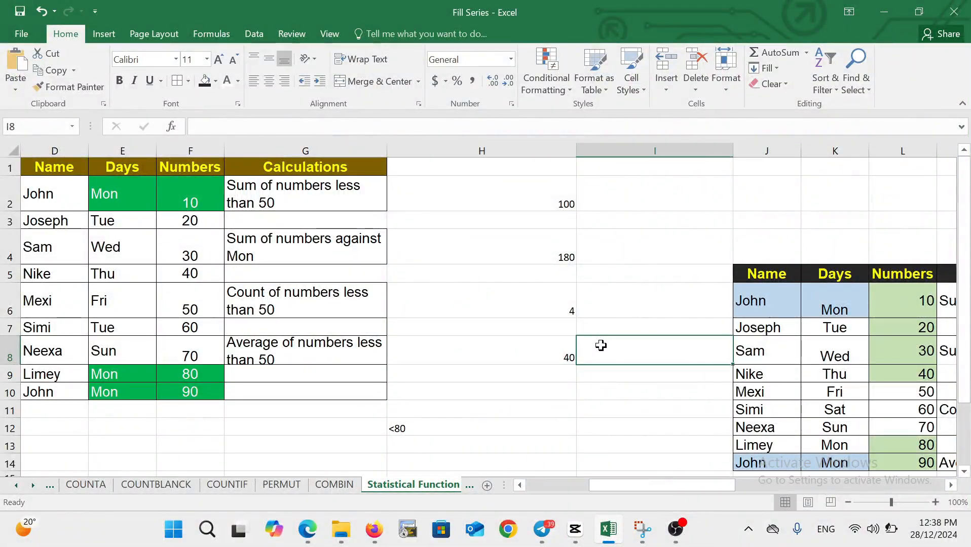
{"action": "key", "text": "Left"}
{"action": "key", "text": "Left"}
{"action": "key", "text": "Left"}
{"action": "key", "text": "Left"}
{"action": "key", "text": "Left"}
{"action": "key", "text": "Left"}
{"action": "key", "text": "Left"}
{"action": "key", "text": "Left"}
{"action": "key", "text": "Left"}
{"action": "key", "text": "Left"}
{"action": "key", "text": "Left"}
{"action": "key", "text": "Left"}
{"action": "key", "text": "Left"}
{"action": "key", "text": "Left"}
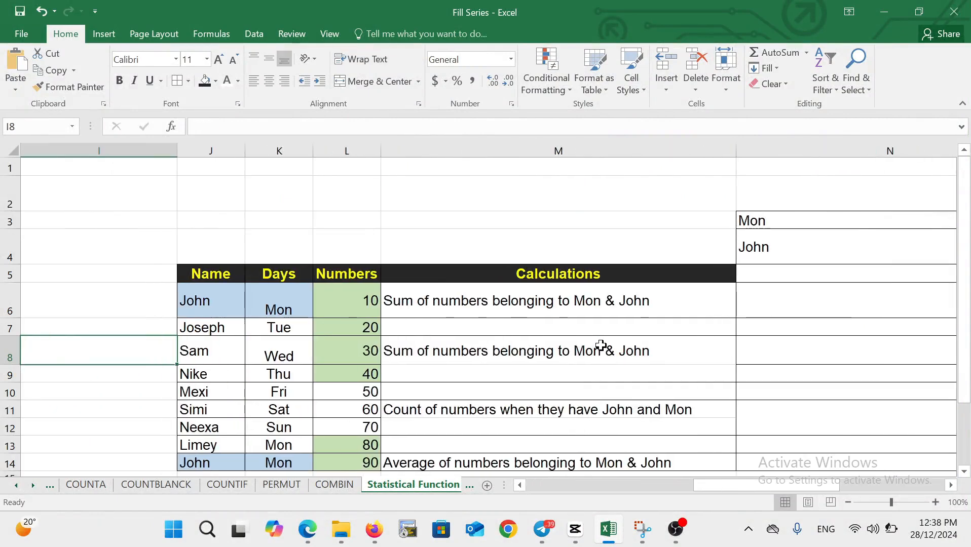
{"action": "key", "text": "Down"}
{"action": "key", "text": "Down"}
{"action": "key", "text": "Down"}
{"action": "key", "text": "Down"}
{"action": "key", "text": "Down"}
{"action": "key", "text": "Down"}
{"action": "key", "text": "Down"}
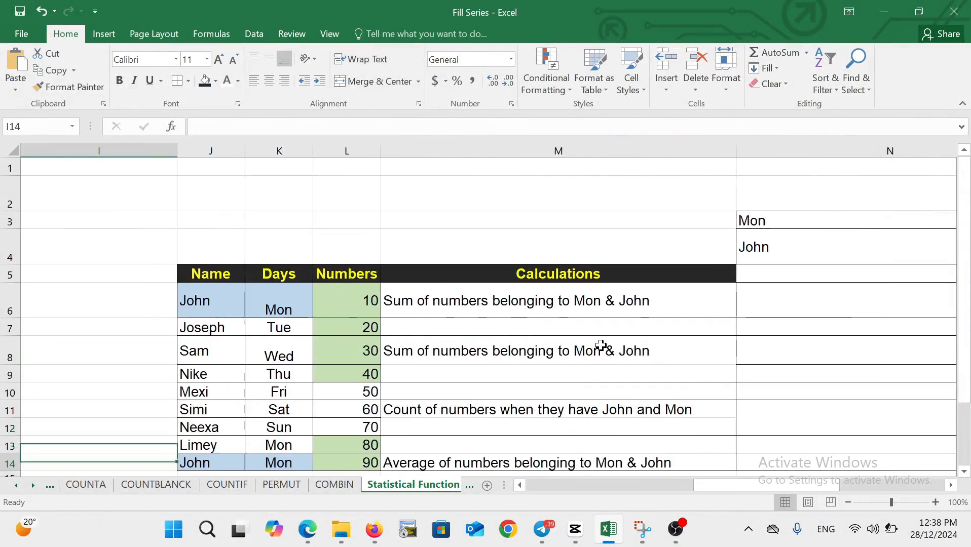
{"action": "key", "text": "Down"}
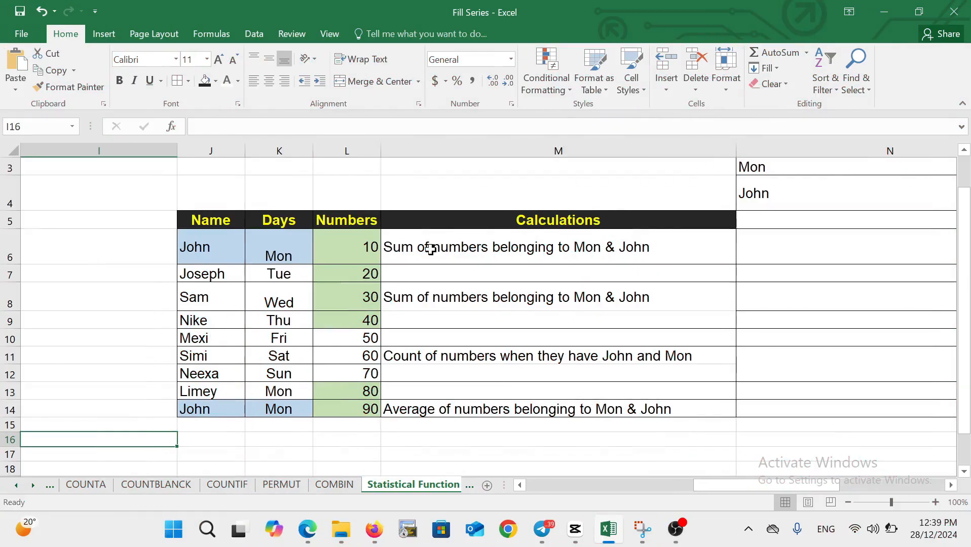
{"action": "left_click", "coordinate": [442, 250]}
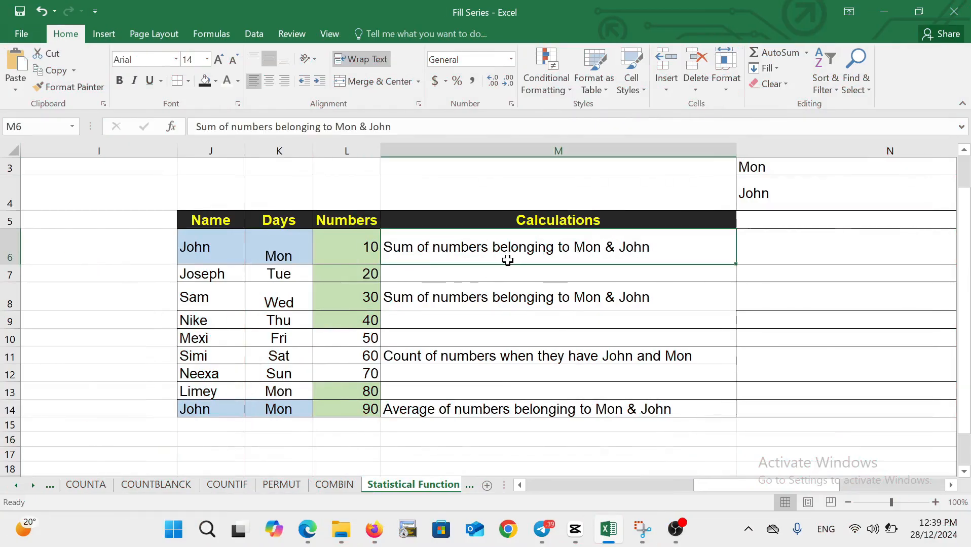
{"action": "left_click", "coordinate": [278, 248]}
{"action": "left_click", "coordinate": [207, 253]}
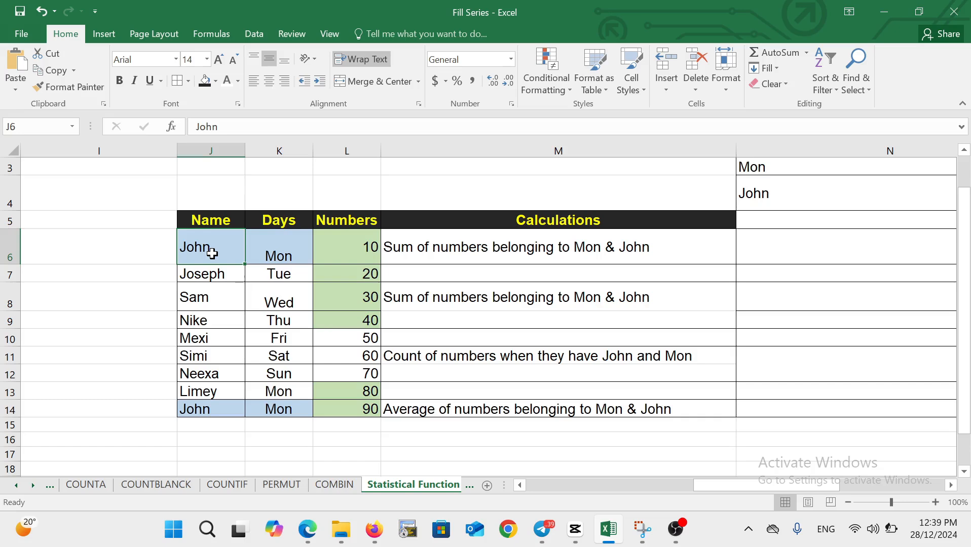
{"action": "left_click", "coordinate": [282, 251]}
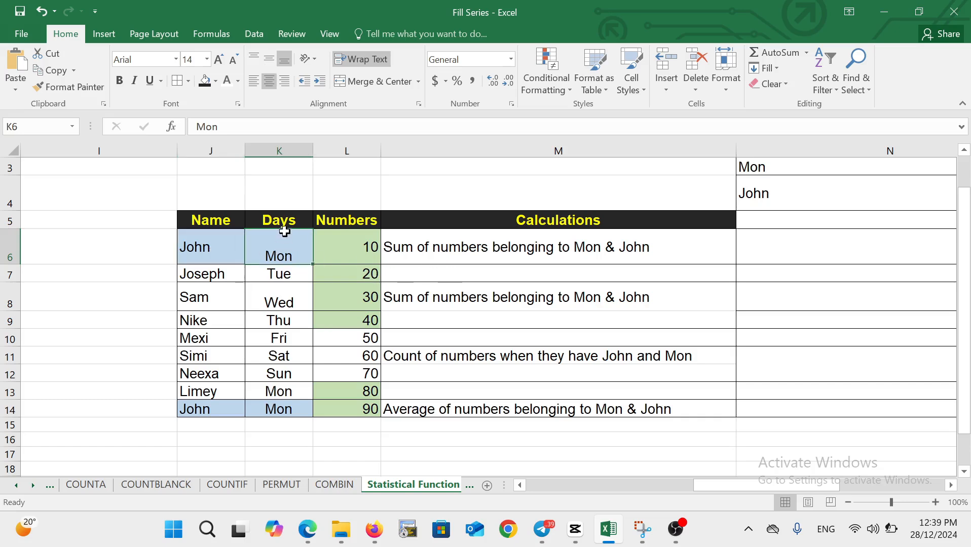
{"action": "left_click", "coordinate": [280, 222]}
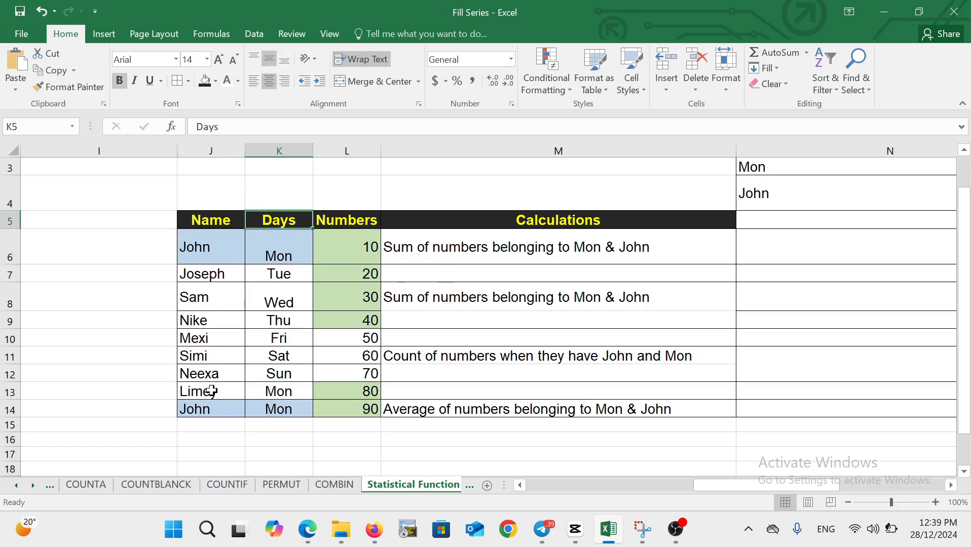
{"action": "left_click", "coordinate": [557, 241]}
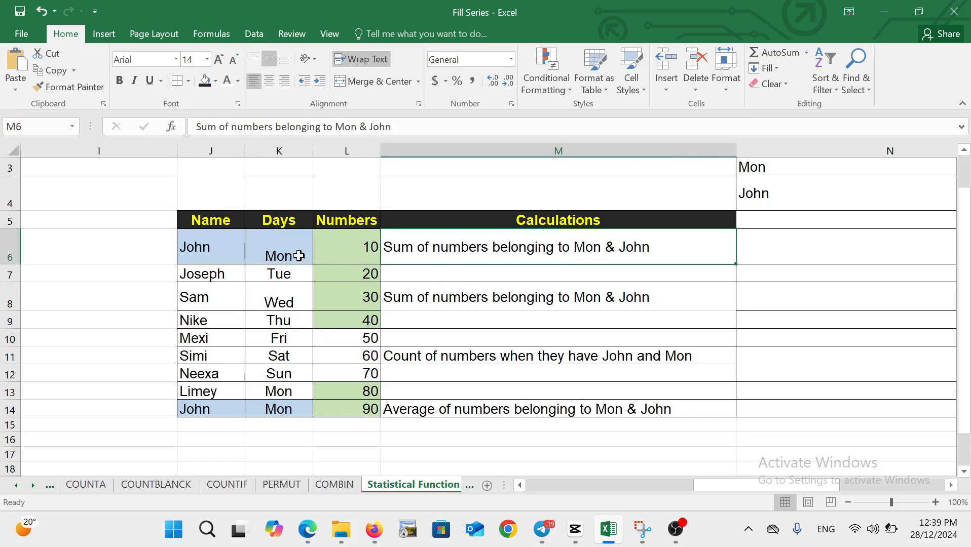
- Start a SUMIFS formula in N6 with the Numbers range L6:L14 as the sum range
{"action": "left_click", "coordinate": [765, 252]}
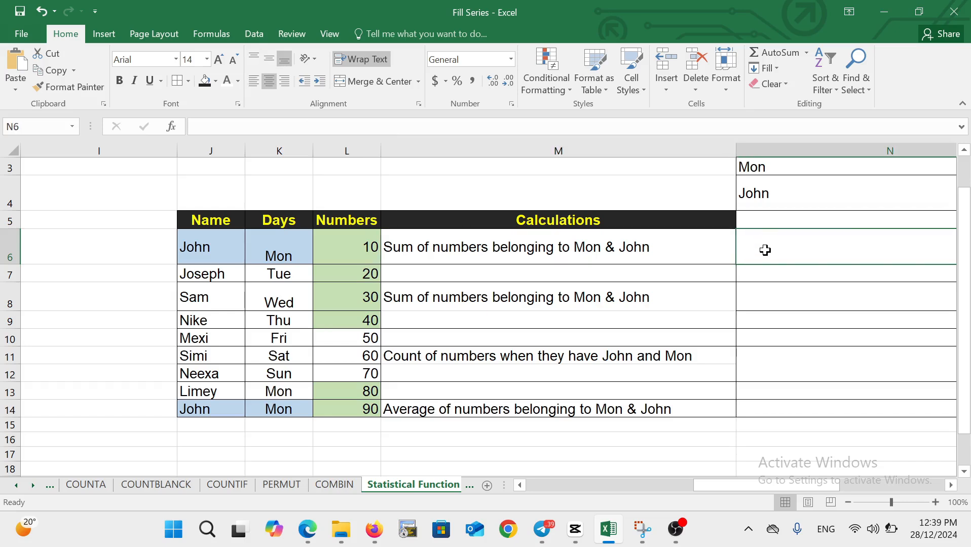
{"action": "type", "text": "="}
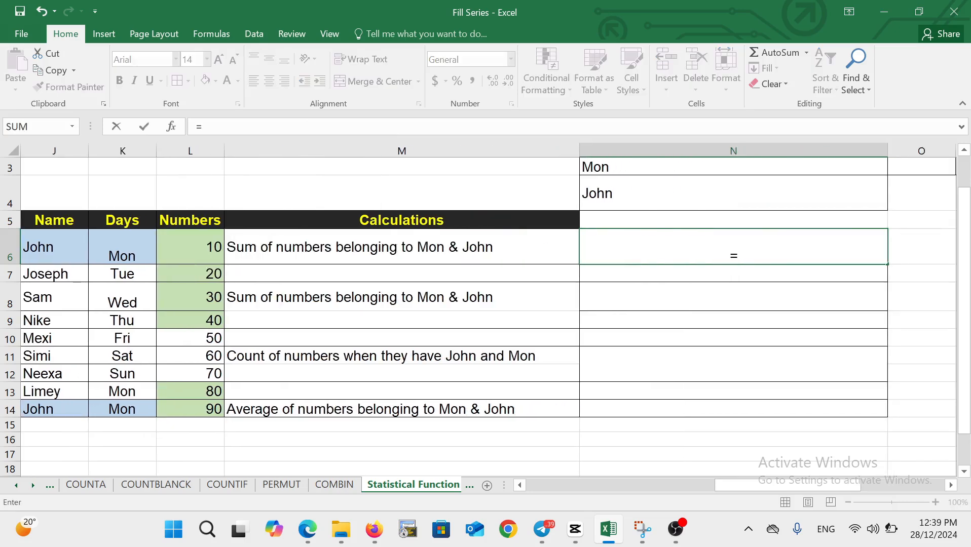
{"action": "type", "text": "sum"}
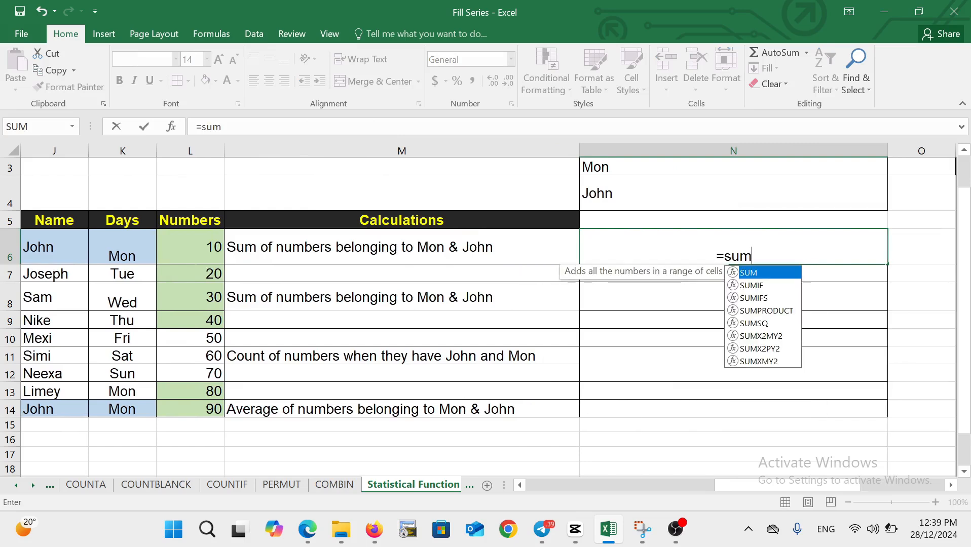
{"action": "key", "text": "Down"}
{"action": "key", "text": "Down"}
{"action": "key", "text": "Tab"}
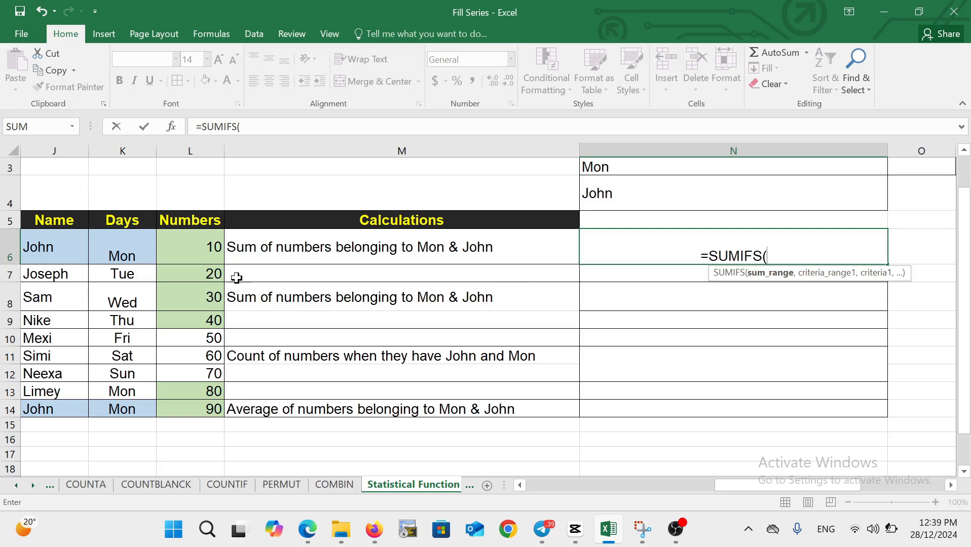
{"action": "left_click_drag", "start_coordinate": [211, 246], "coordinate": [202, 402]}
{"action": "type", "text": ","}
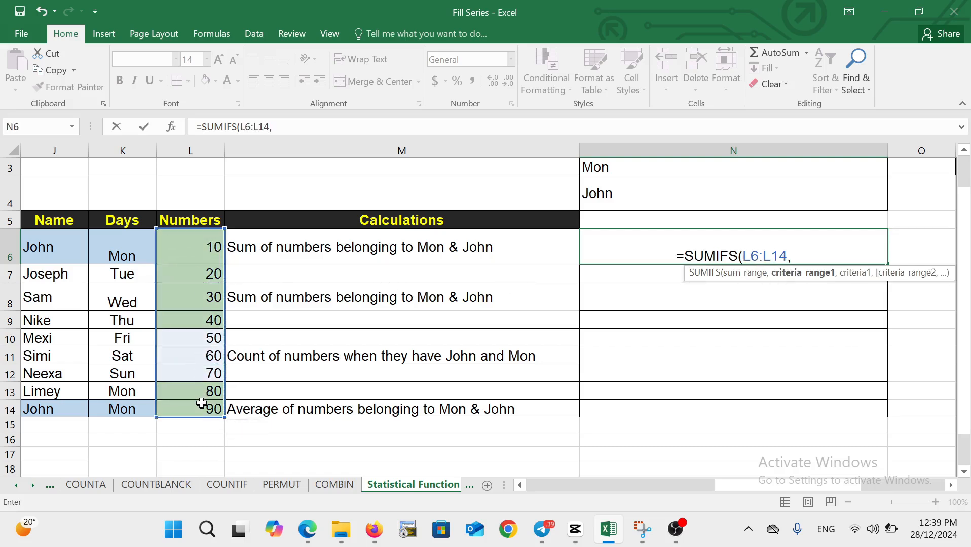
{"action": "type", "text": "\""}
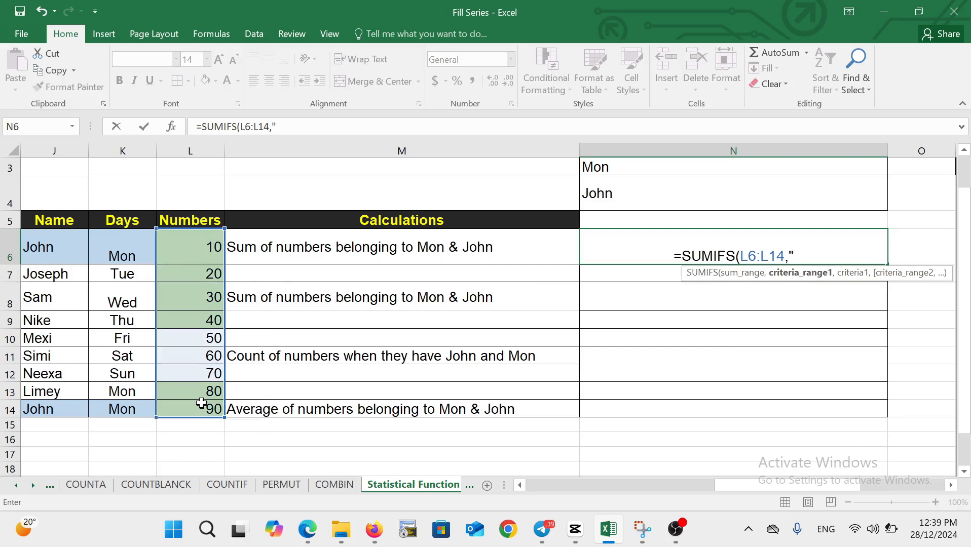
{"action": "left_click_drag", "start_coordinate": [122, 245], "coordinate": [115, 405]}
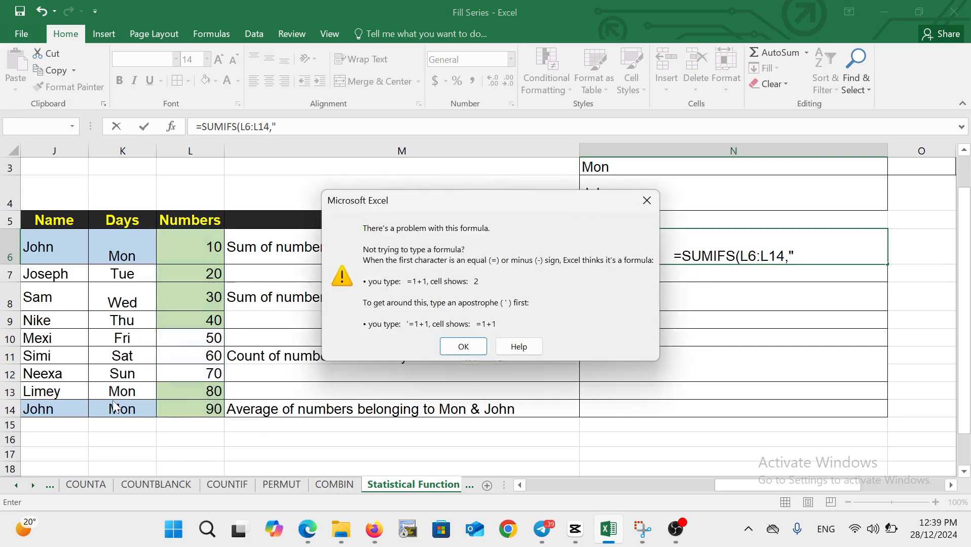
{"action": "left_click", "coordinate": [647, 201]}
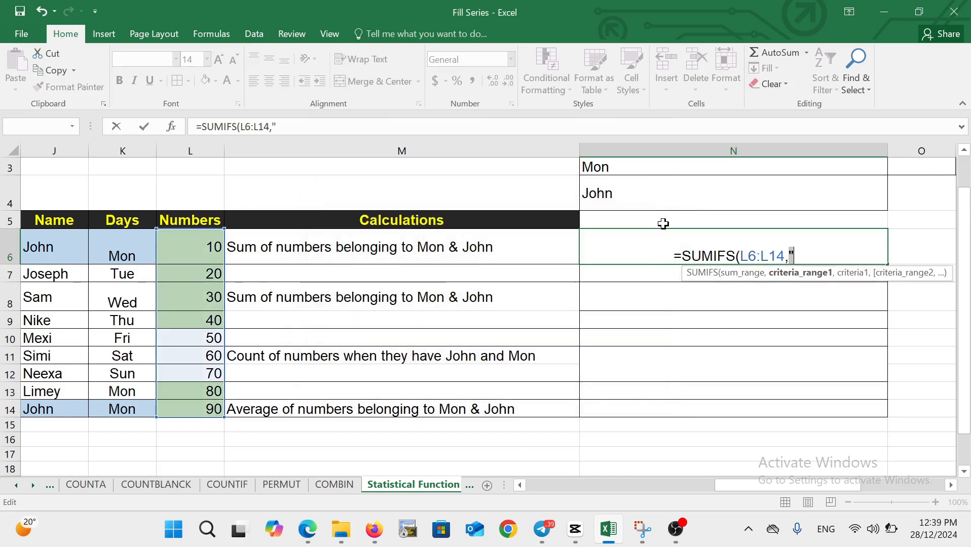
{"action": "key", "text": "BackSpace"}
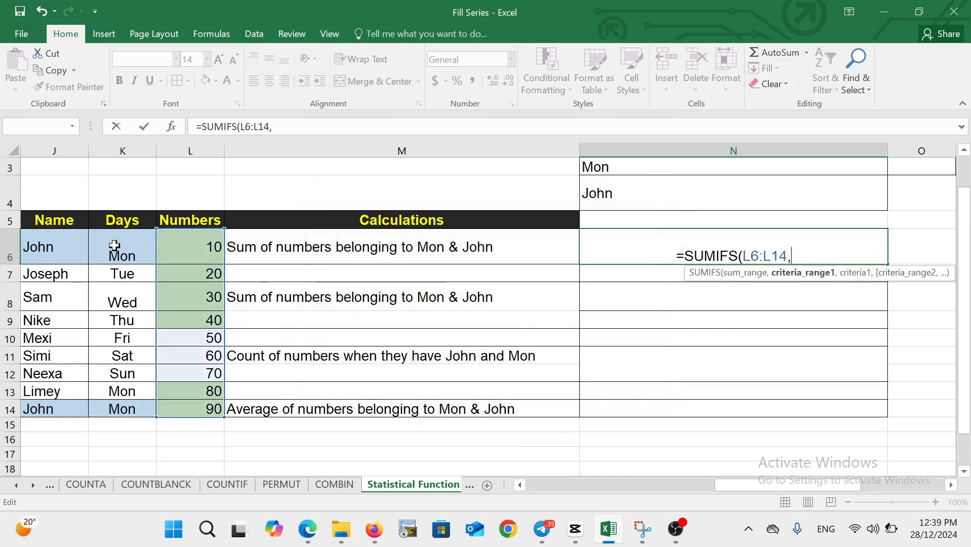
- Complete the SUMIFS formula in N6 with Days range K6:K14 matched to N3 and Name range J6:J14 matched to N4, then reselect N6
{"action": "left_click_drag", "start_coordinate": [124, 249], "coordinate": [127, 420]}
{"action": "type", "text": ","}
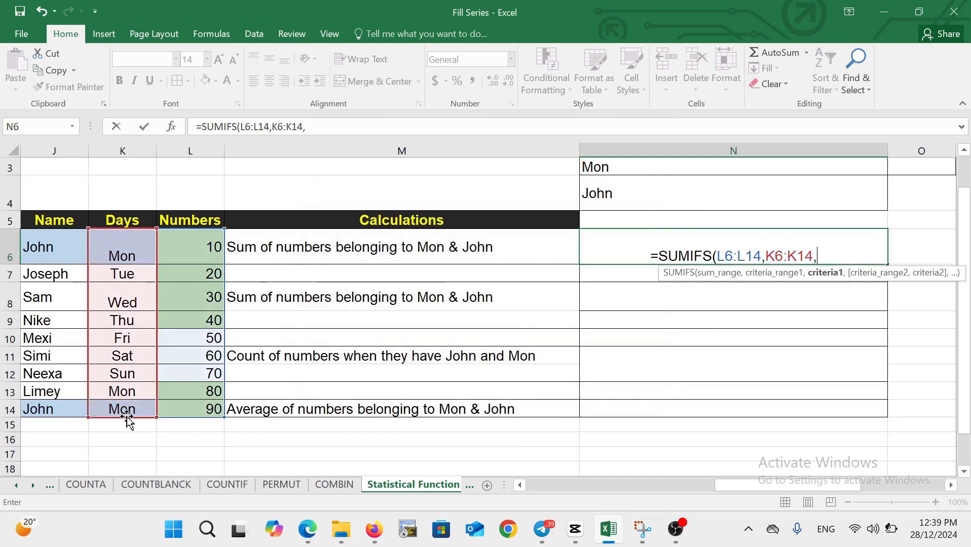
{"action": "left_click", "coordinate": [601, 166]}
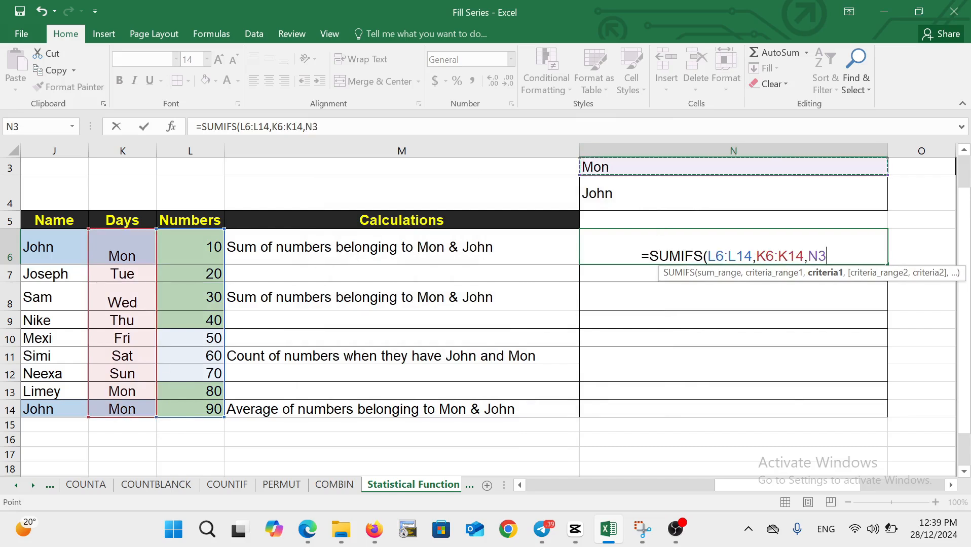
{"action": "type", "text": ","}
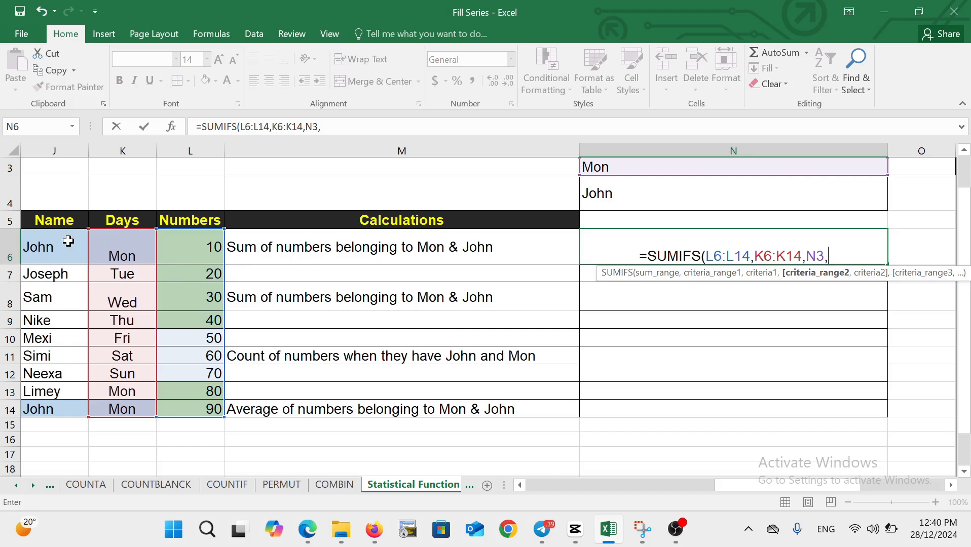
{"action": "left_click_drag", "start_coordinate": [55, 251], "coordinate": [61, 403]}
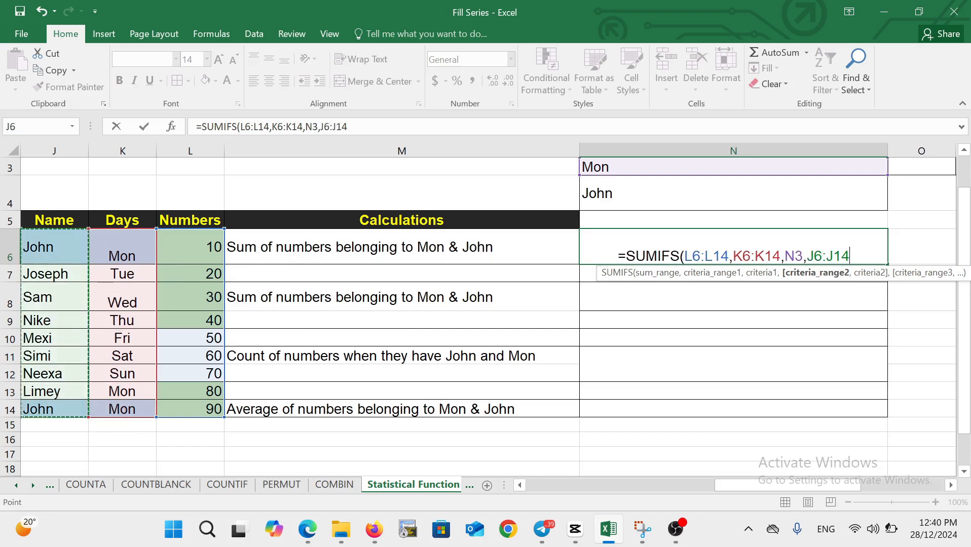
{"action": "type", "text": ","}
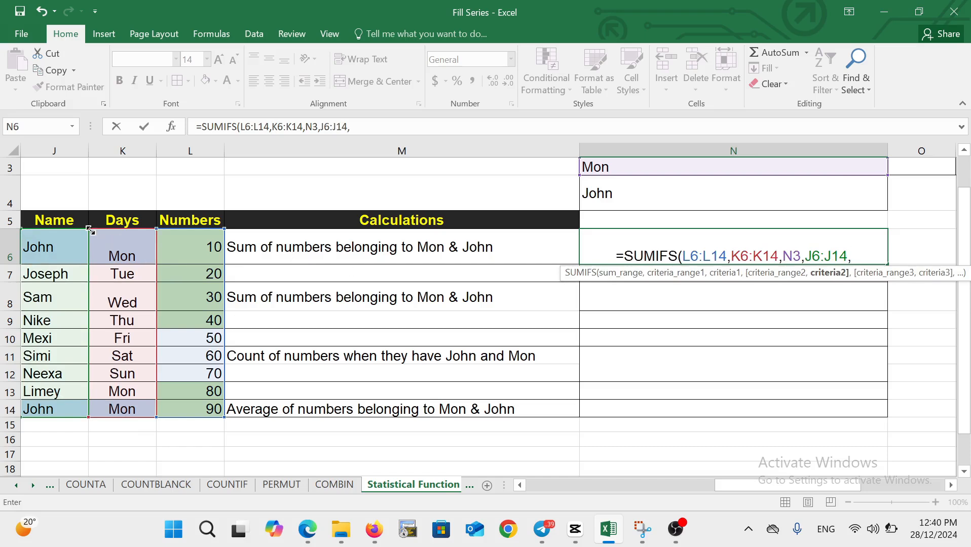
{"action": "left_click", "coordinate": [606, 193]}
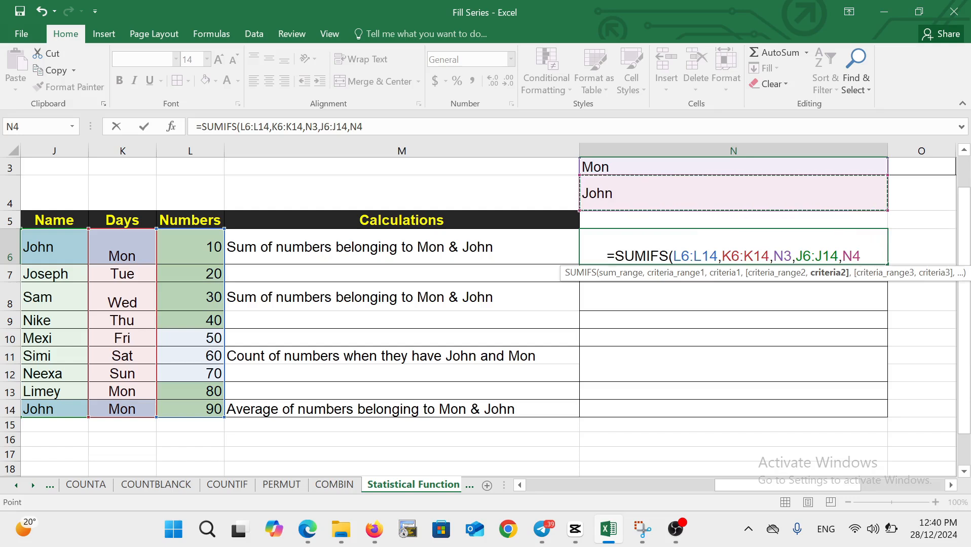
{"action": "type", "text": ")"}
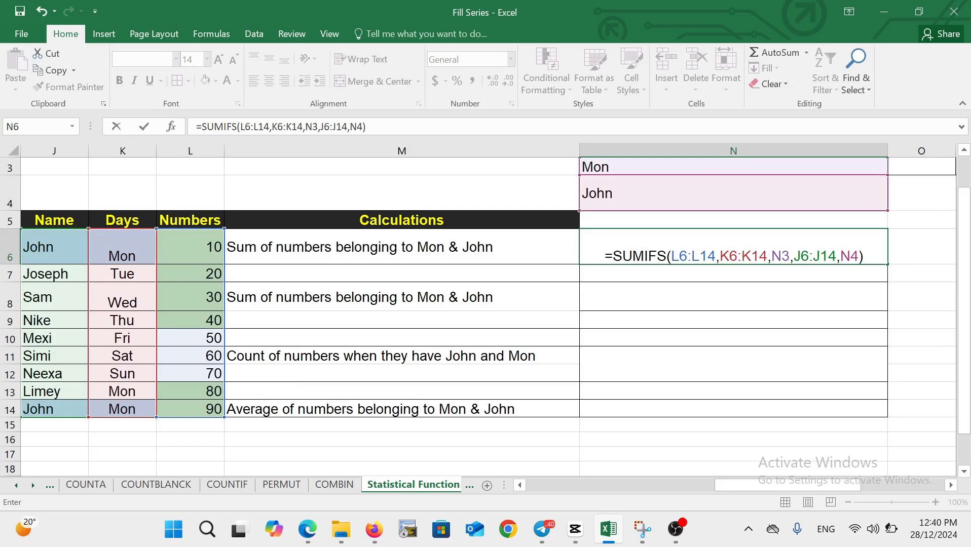
{"action": "key", "text": "Return"}
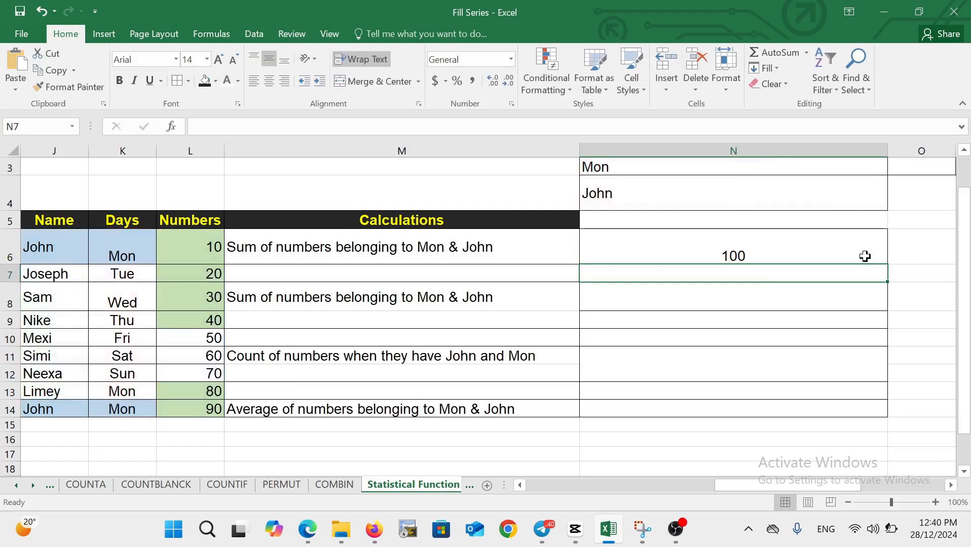
{"action": "left_click", "coordinate": [762, 256]}
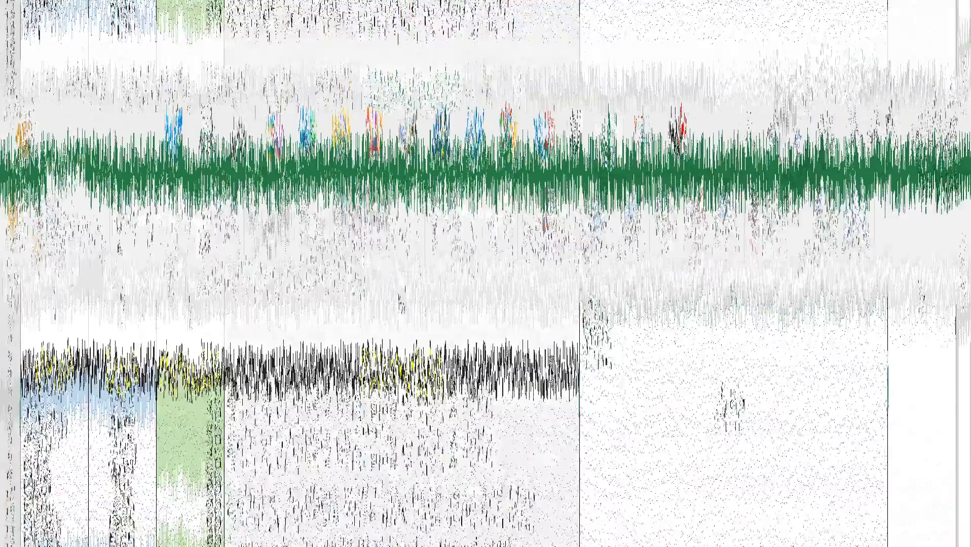
- Narrow column M and wrap its text so the calculation descriptions fit within the cells
{"action": "left_click", "coordinate": [486, 151]}
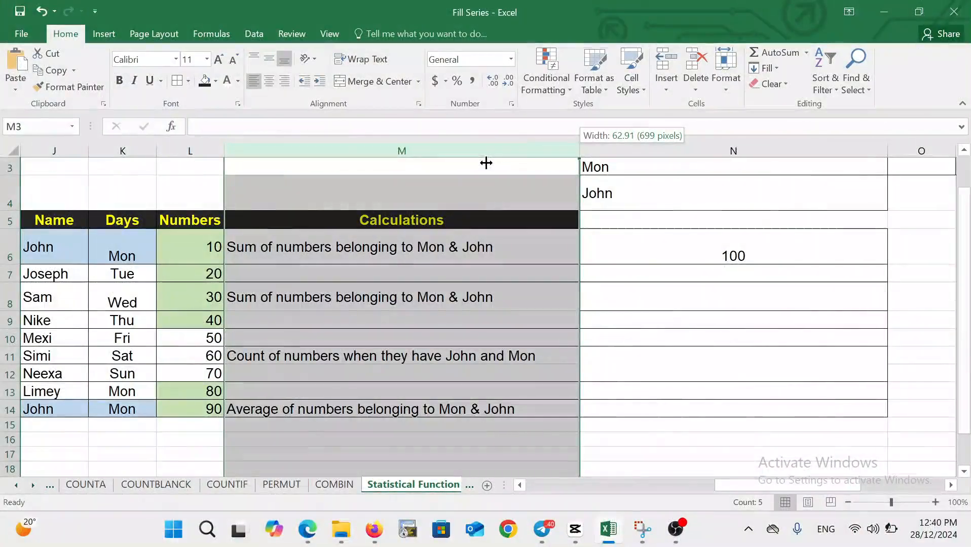
{"action": "left_click", "coordinate": [575, 146]}
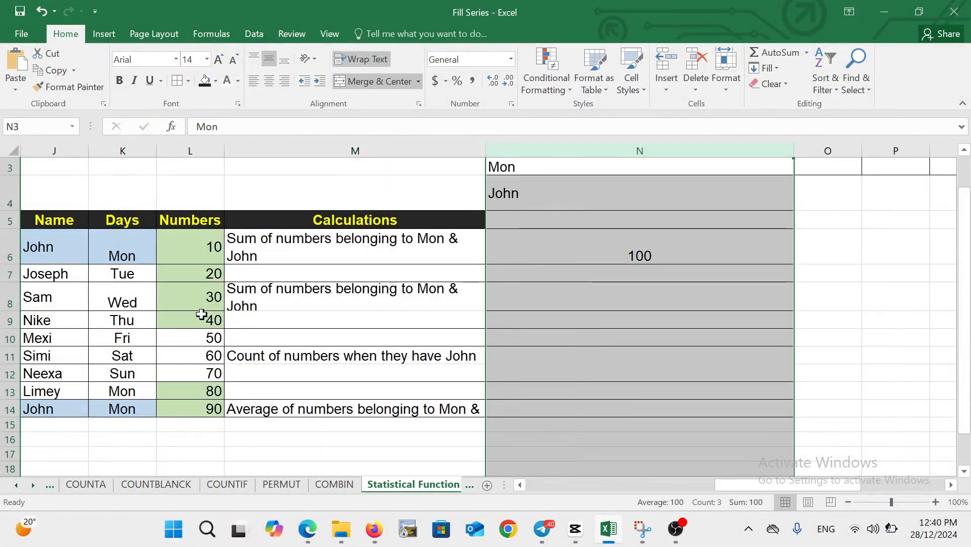
{"action": "left_click", "coordinate": [152, 289]}
{"action": "left_click", "coordinate": [249, 295]}
{"action": "left_click", "coordinate": [251, 356]}
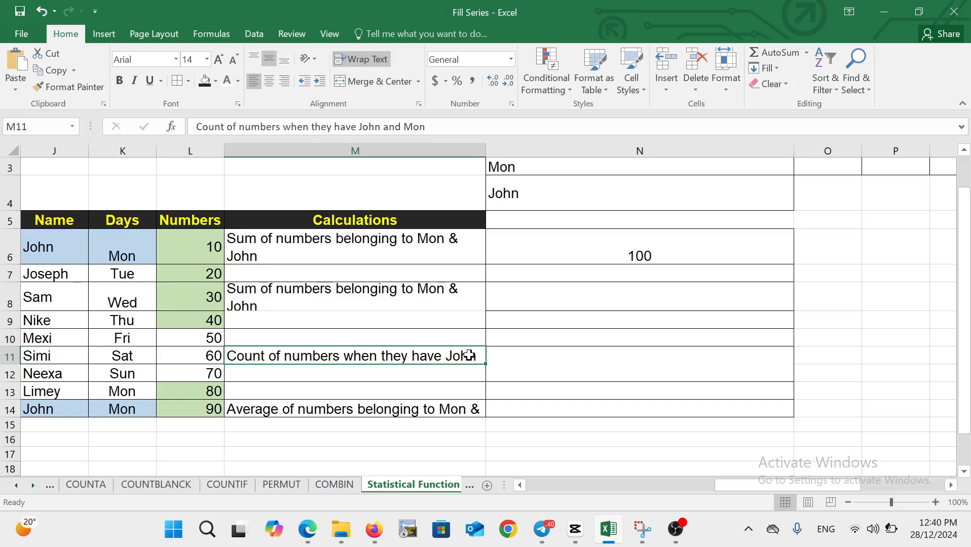
{"action": "left_click", "coordinate": [361, 150]}
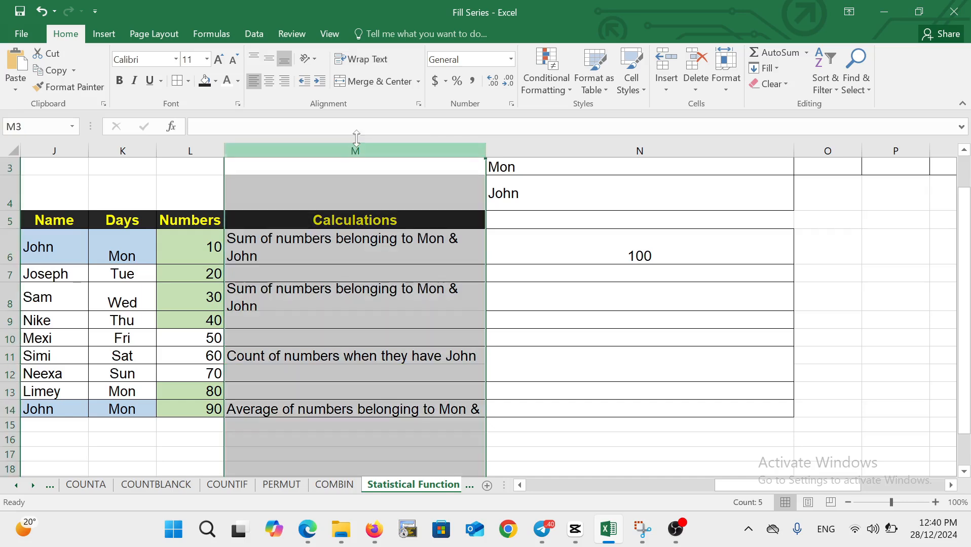
{"action": "left_click", "coordinate": [369, 64]}
- Start a COUNTIFS formula in N11 for the count of numbers that have John and Mon
{"action": "left_click", "coordinate": [502, 364]}
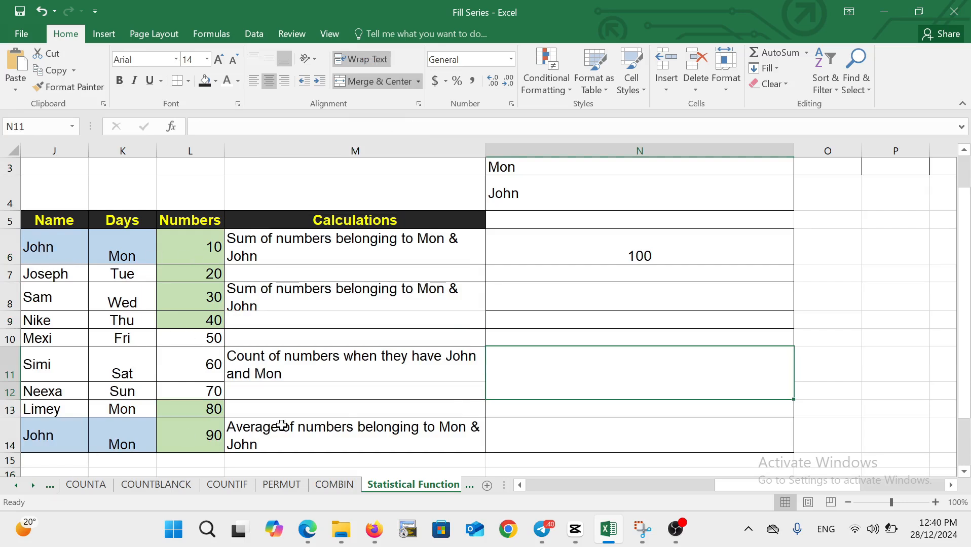
{"action": "type", "text": "=count"}
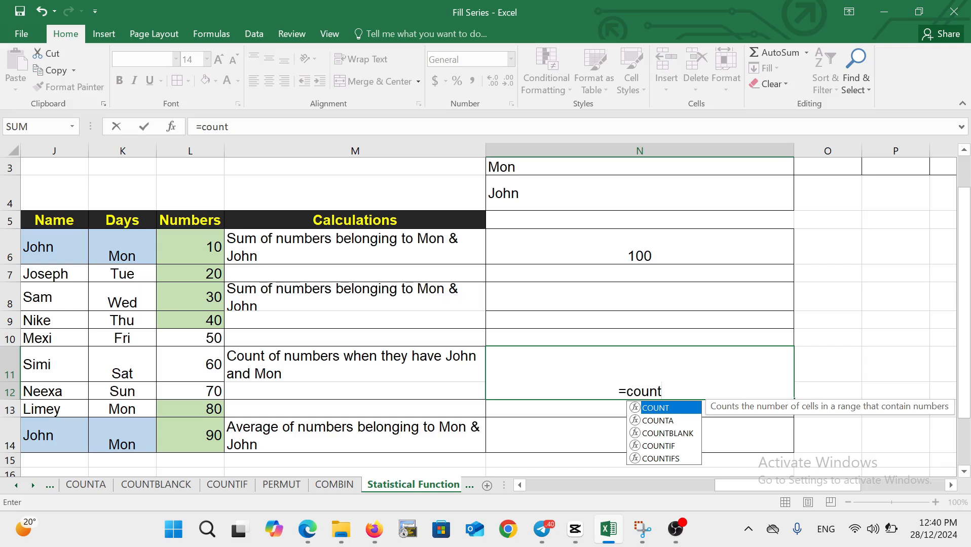
{"action": "key", "text": "Down"}
{"action": "key", "text": "Down"}
{"action": "key", "text": "Down"}
{"action": "key", "text": "Down"}
{"action": "key", "text": "Tab"}
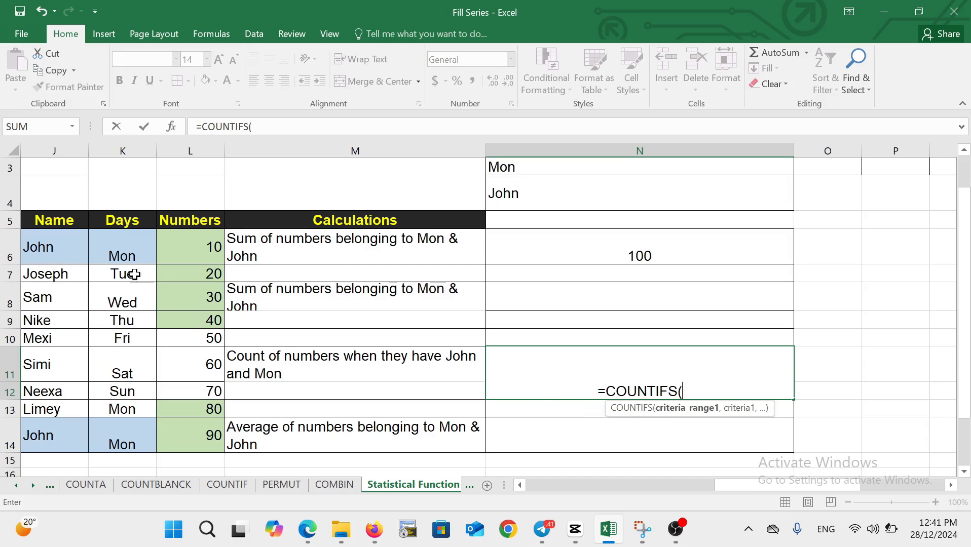
- Complete the N11 formula as =COUNTIFS(K6:K14,N3,J6:J14,N4) and reselect the cell
{"action": "left_click_drag", "start_coordinate": [115, 245], "coordinate": [123, 424]}
{"action": "type", "text": ","}
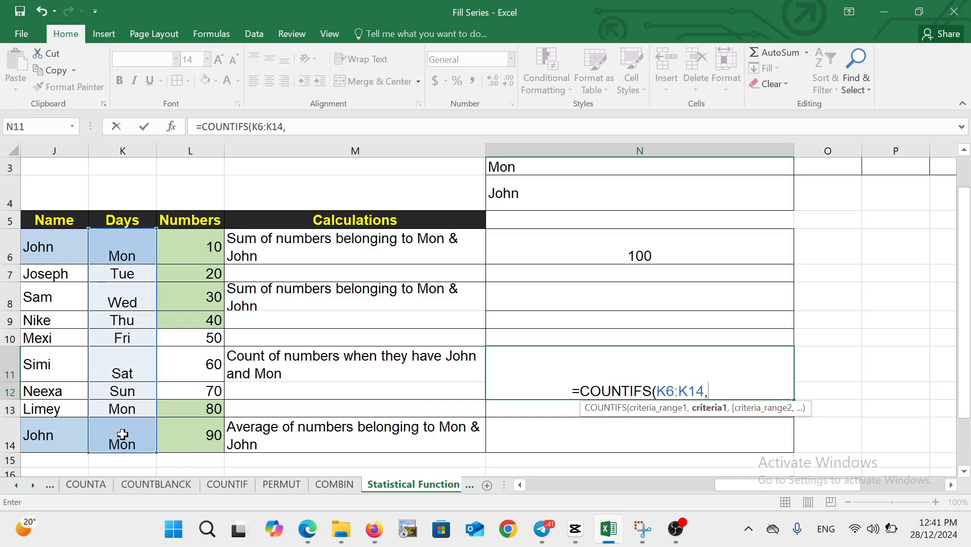
{"action": "left_click", "coordinate": [509, 169]}
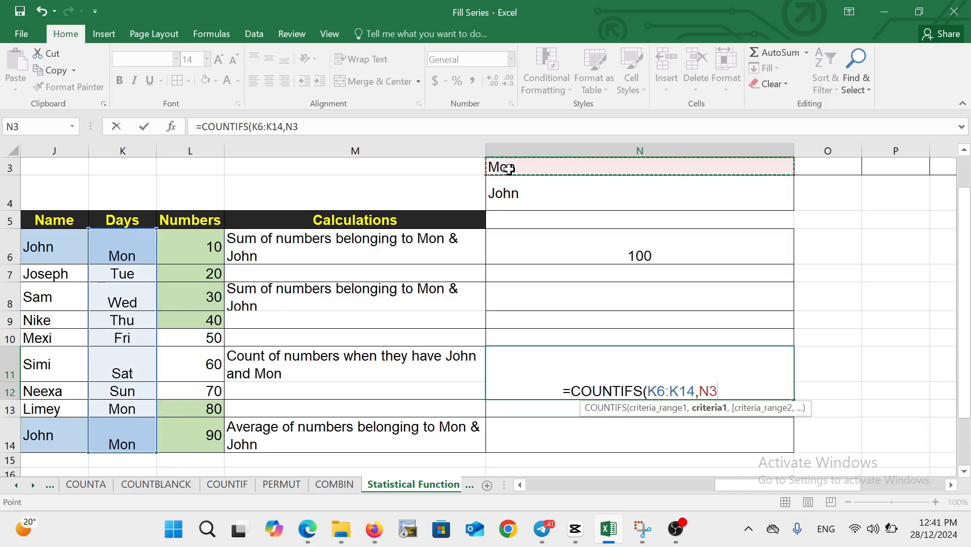
{"action": "type", "text": ","}
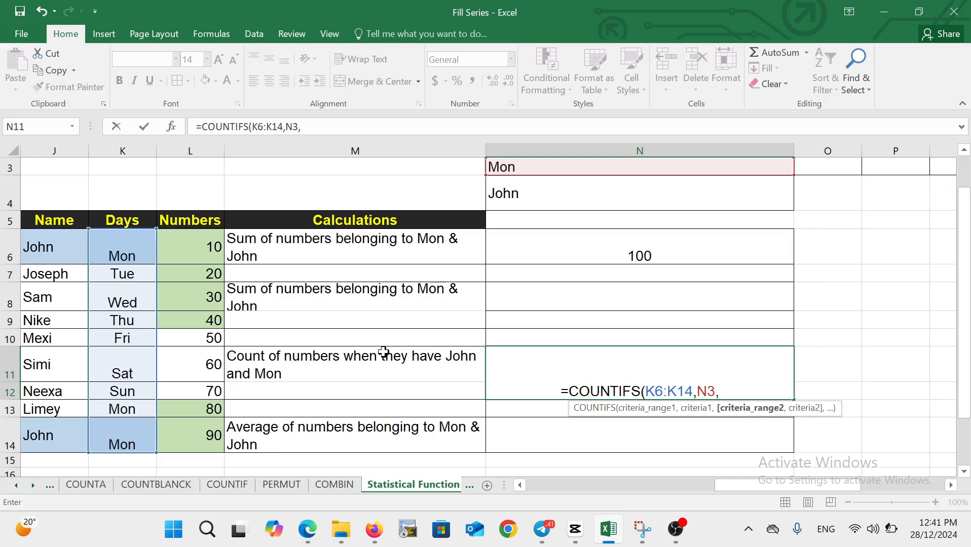
{"action": "left_click_drag", "start_coordinate": [65, 249], "coordinate": [57, 434]}
{"action": "type", "text": ","}
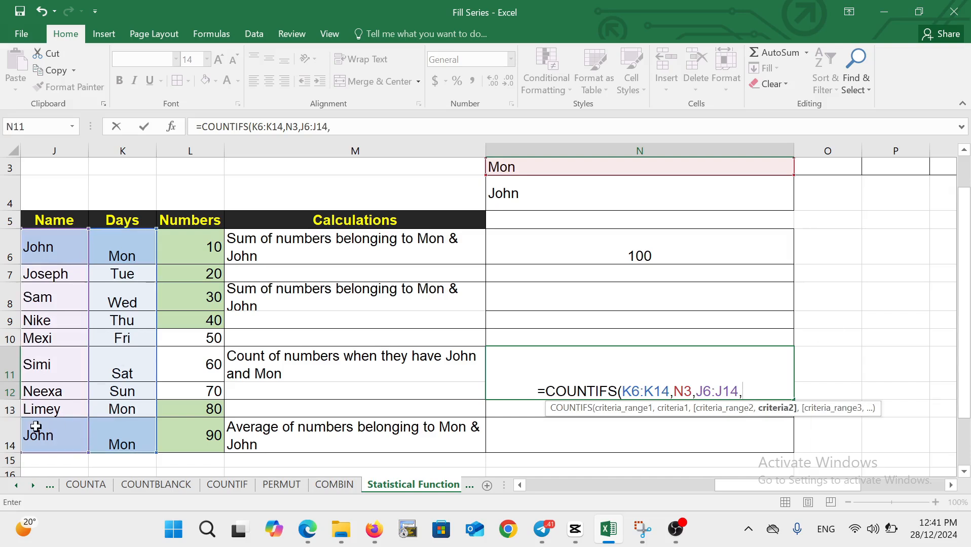
{"action": "left_click", "coordinate": [522, 193]}
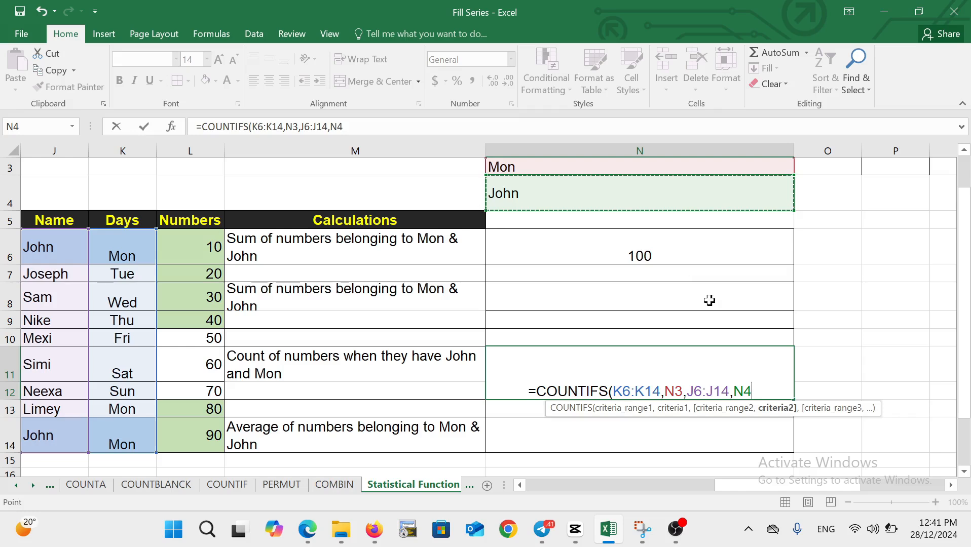
{"action": "type", "text": ")"}
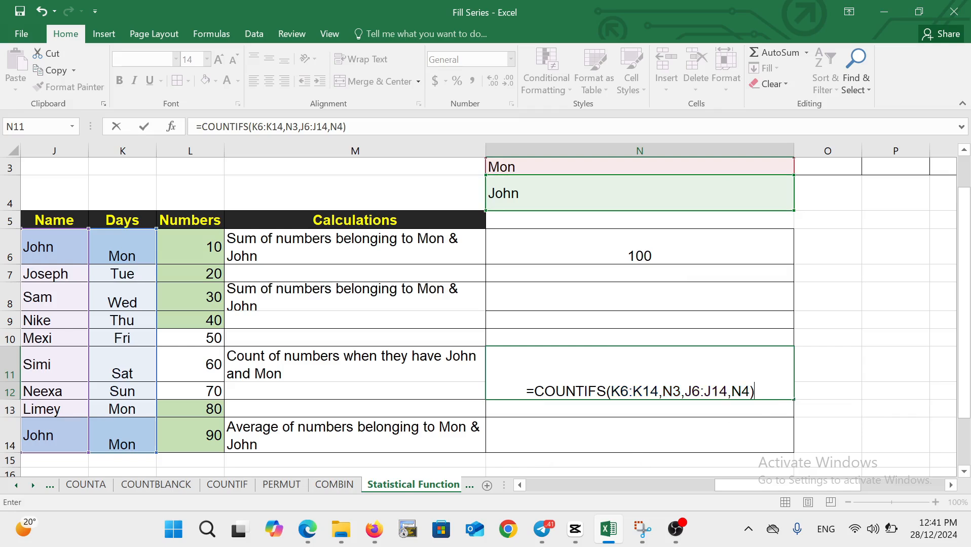
{"action": "key", "text": "Return"}
{"action": "left_click", "coordinate": [664, 380]}
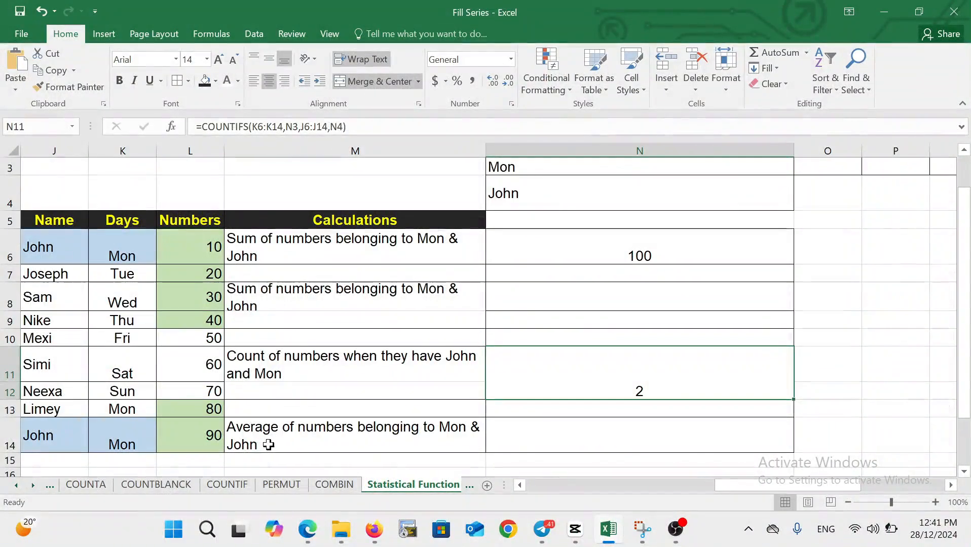
- Start an AVERAGEIFS formula in N14 for the average of numbers belonging to Mon and John
{"action": "left_click", "coordinate": [277, 444]}
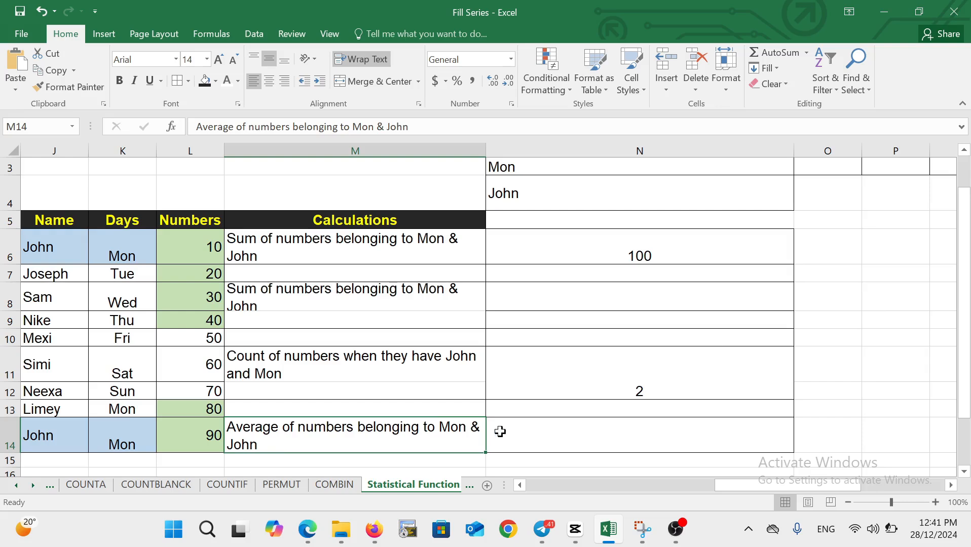
{"action": "left_click", "coordinate": [552, 442]}
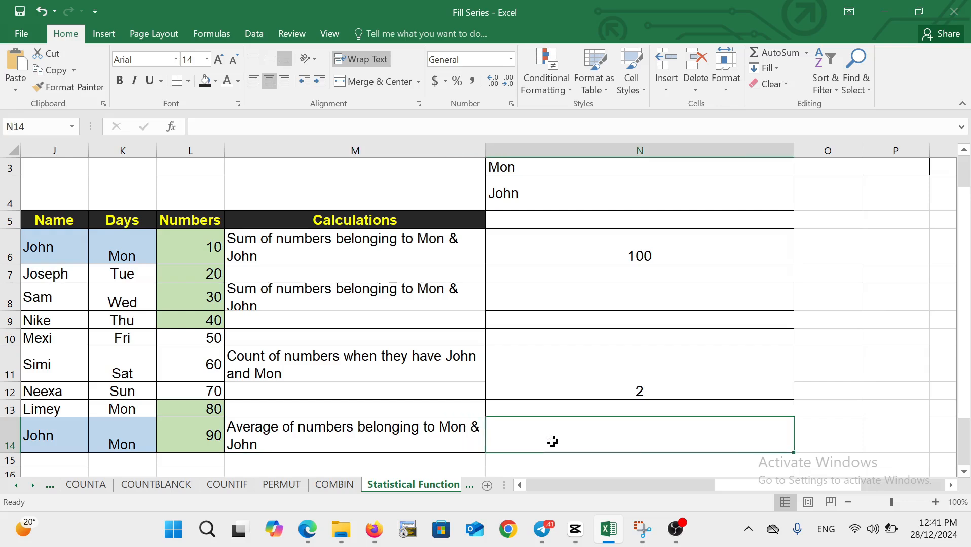
{"action": "type", "text": "="}
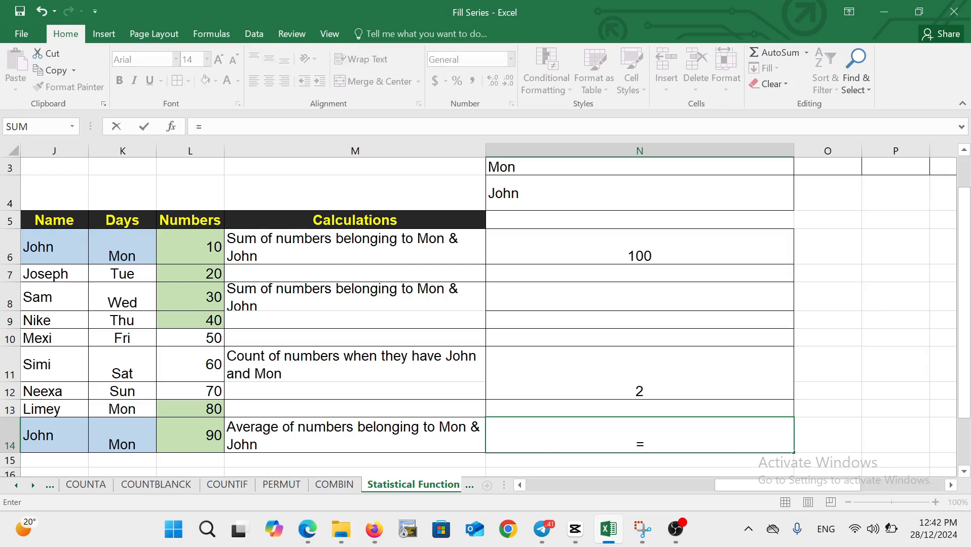
{"action": "type", "text": "av"}
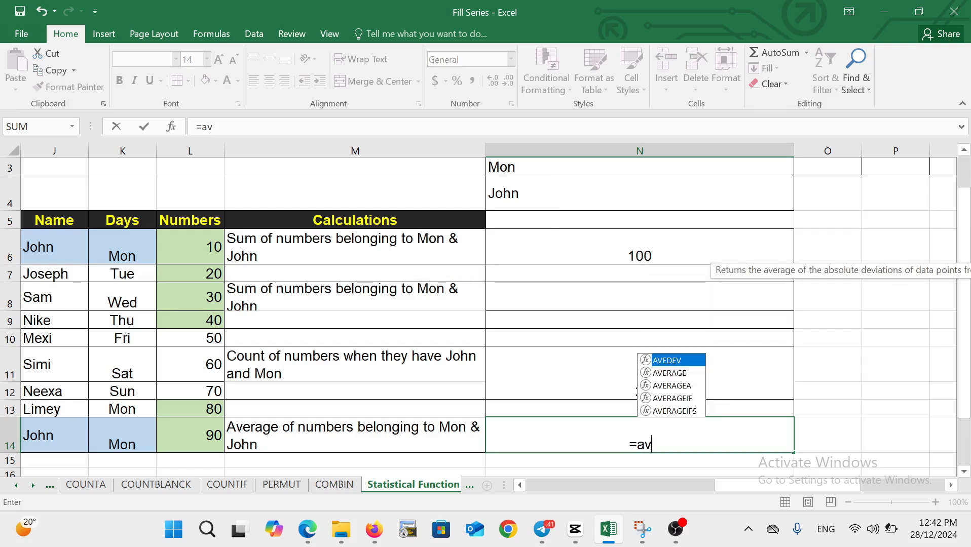
{"action": "type", "text": "er"}
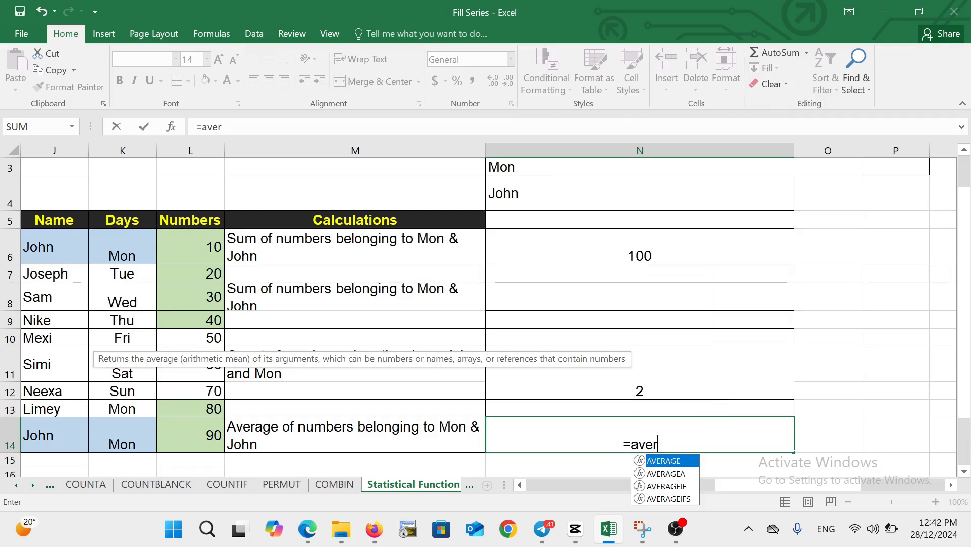
{"action": "key", "text": "Down"}
{"action": "key", "text": "Down"}
{"action": "key", "text": "Down"}
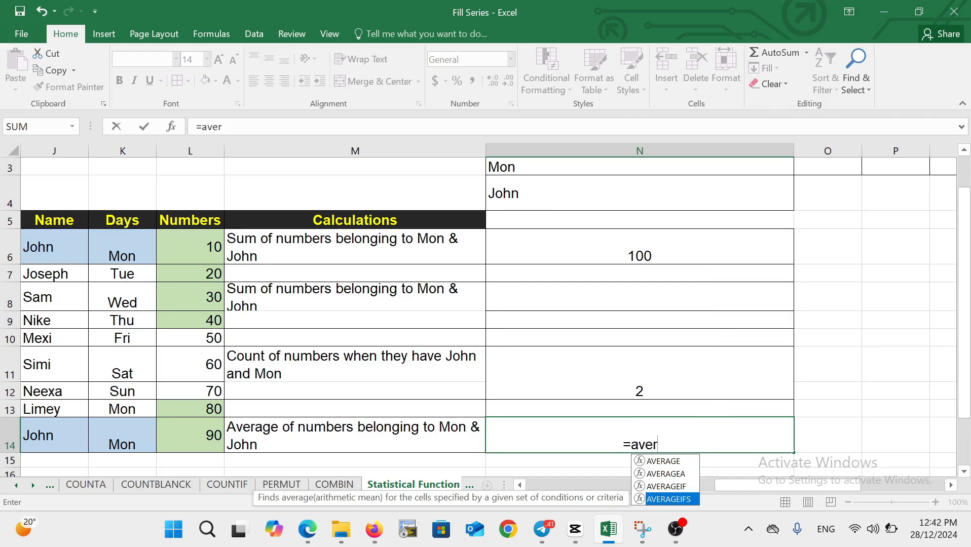
{"action": "key", "text": "Tab"}
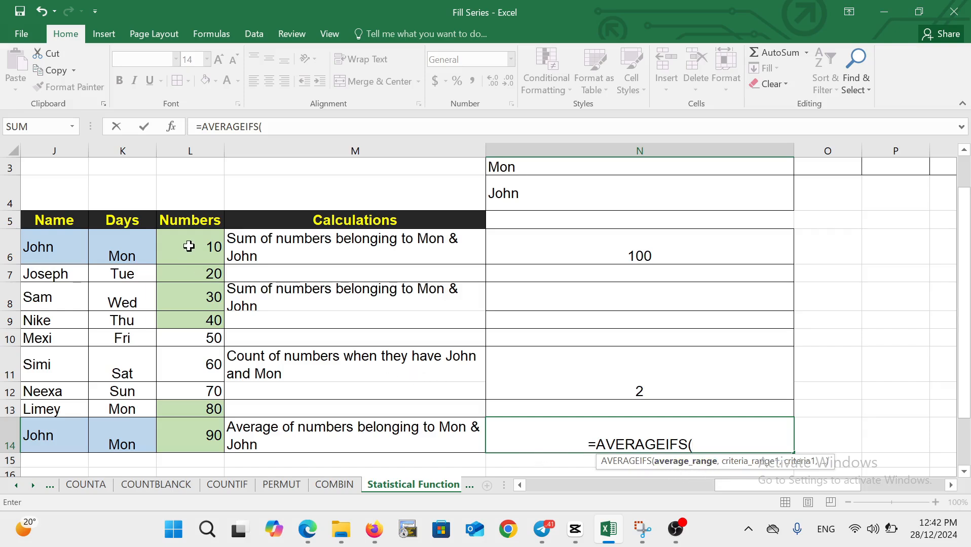
- Add L6:L14 as the average range and K6:K14 with N3 as the first criteria pair in the N14 AVERAGEIFS formula
{"action": "left_click_drag", "start_coordinate": [188, 246], "coordinate": [204, 444]}
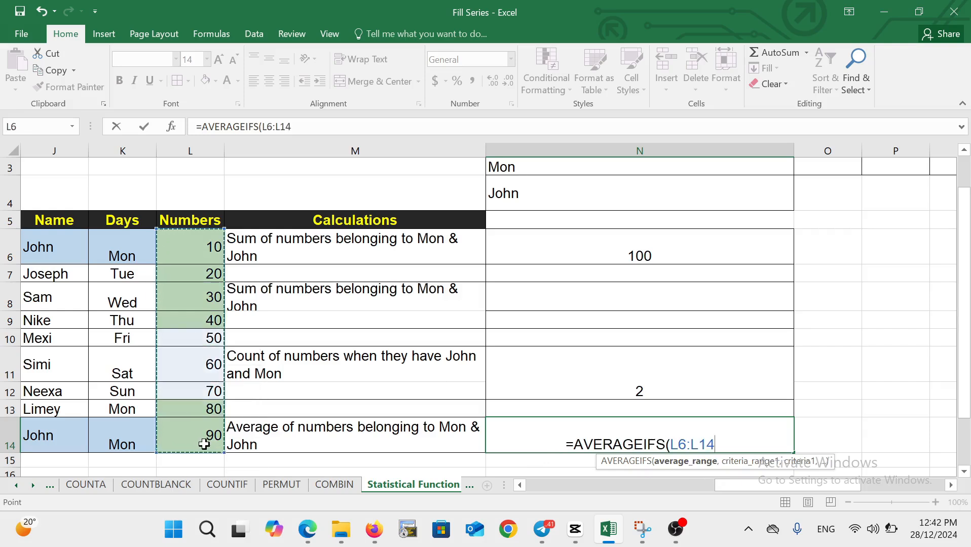
{"action": "type", "text": ","}
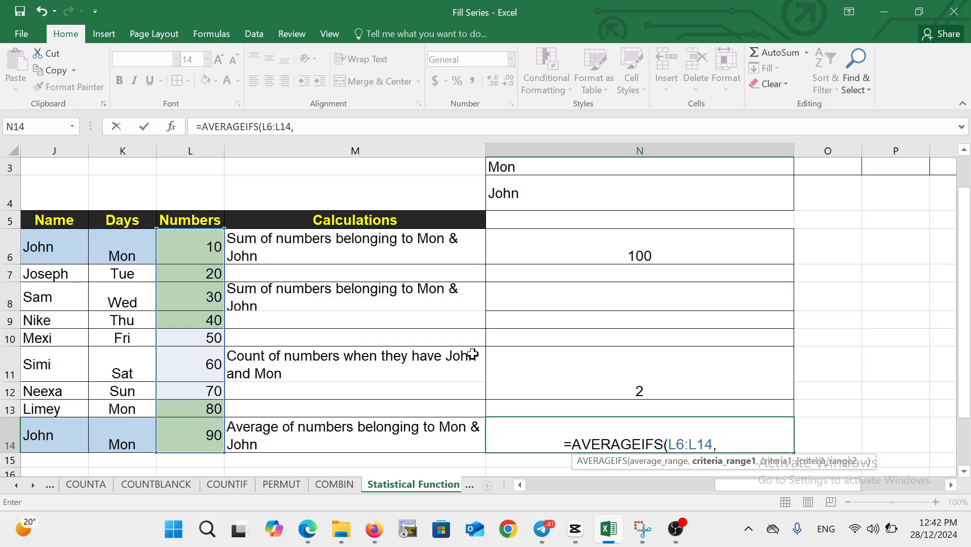
{"action": "left_click_drag", "start_coordinate": [127, 250], "coordinate": [125, 437]}
{"action": "type", "text": ","}
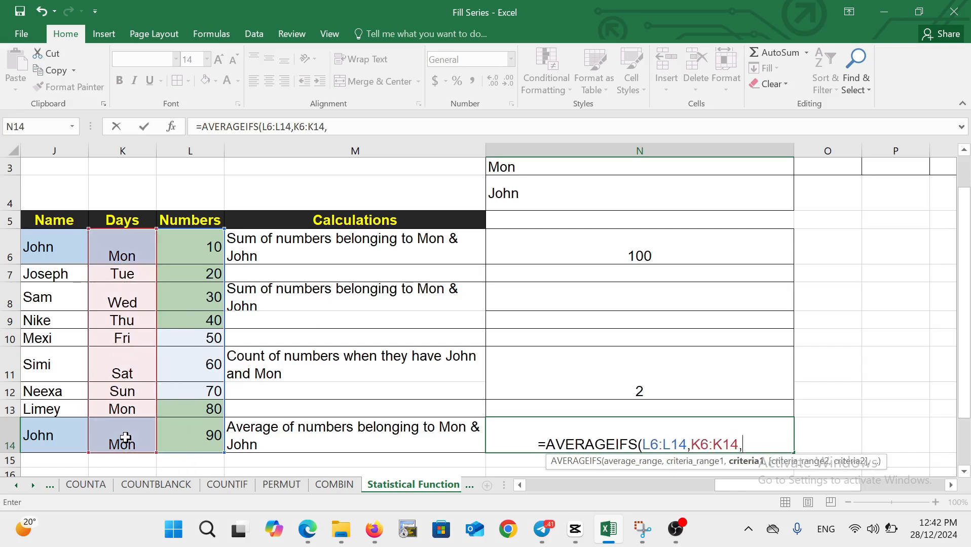
{"action": "left_click", "coordinate": [526, 168]}
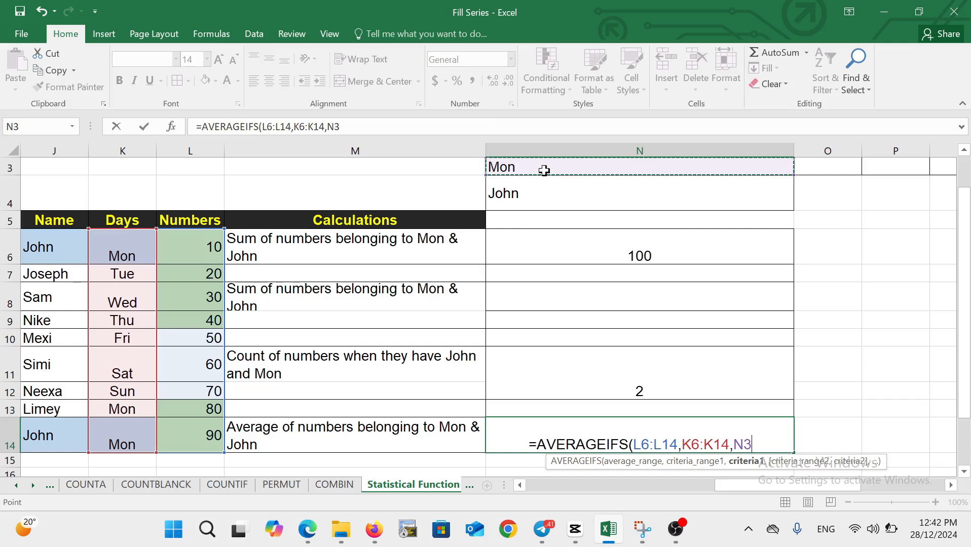
{"action": "type", "text": ","}
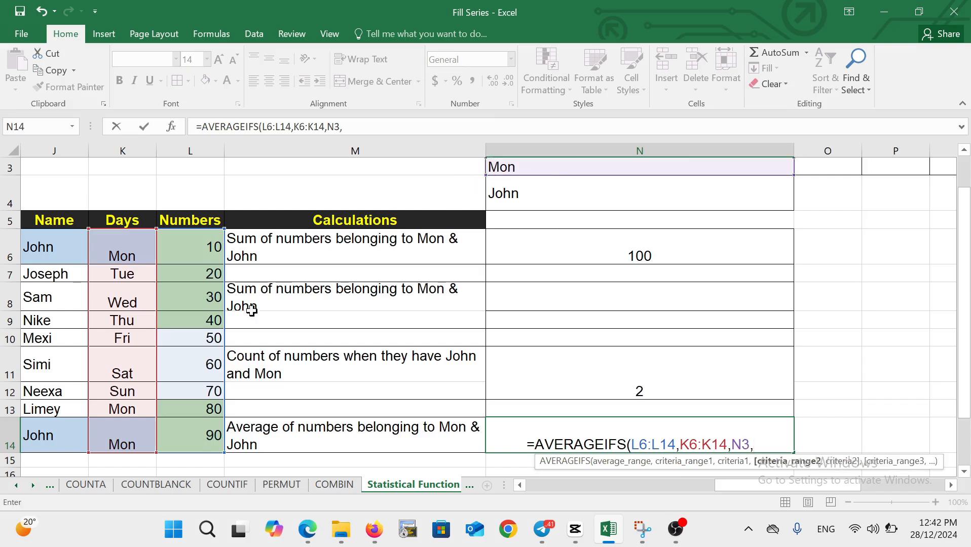
- Complete the N14 formula with J6:J14 and N4 as the second criteria pair, giving =AVERAGEIFS(L6:L14,K6:K14,N3,J6:J14,N4)
{"action": "left_click_drag", "start_coordinate": [60, 256], "coordinate": [58, 434]}
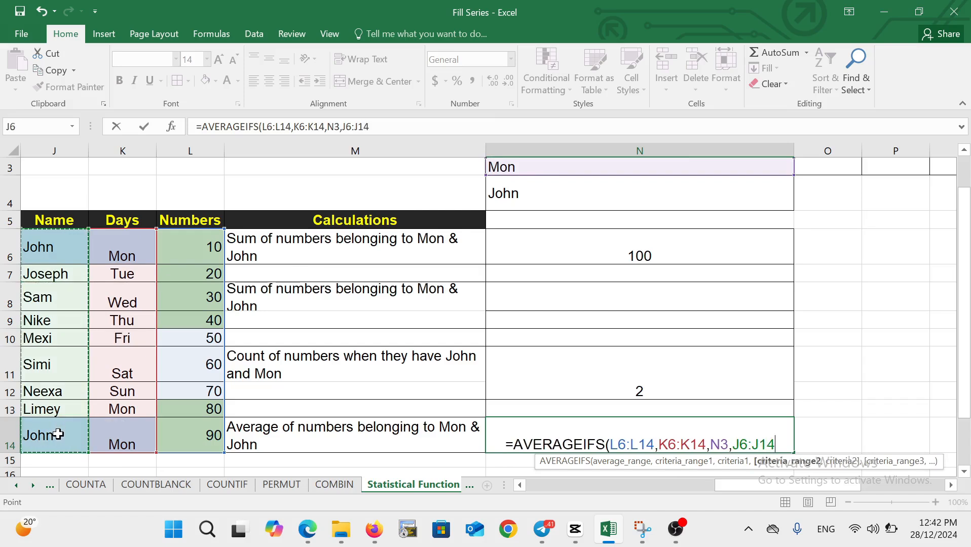
{"action": "type", "text": ","}
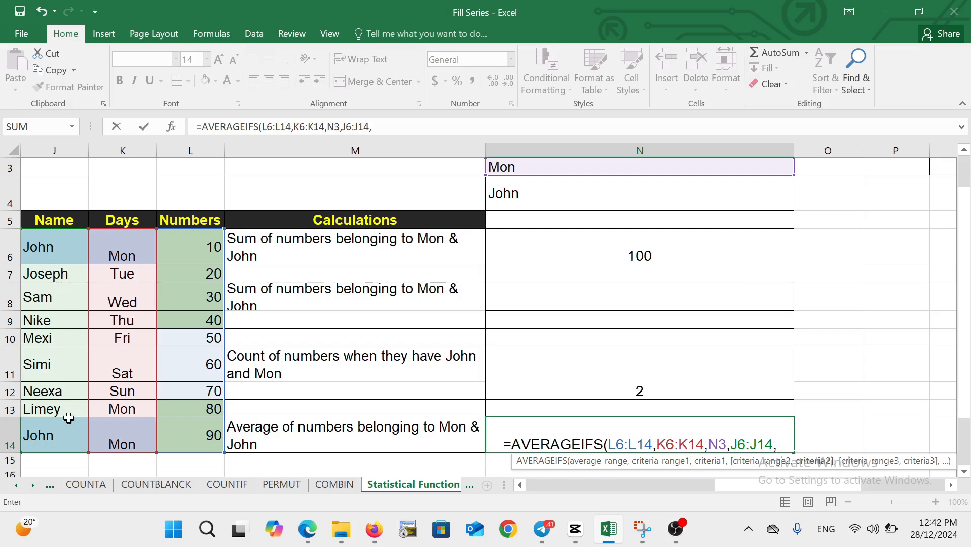
{"action": "left_click", "coordinate": [530, 196]}
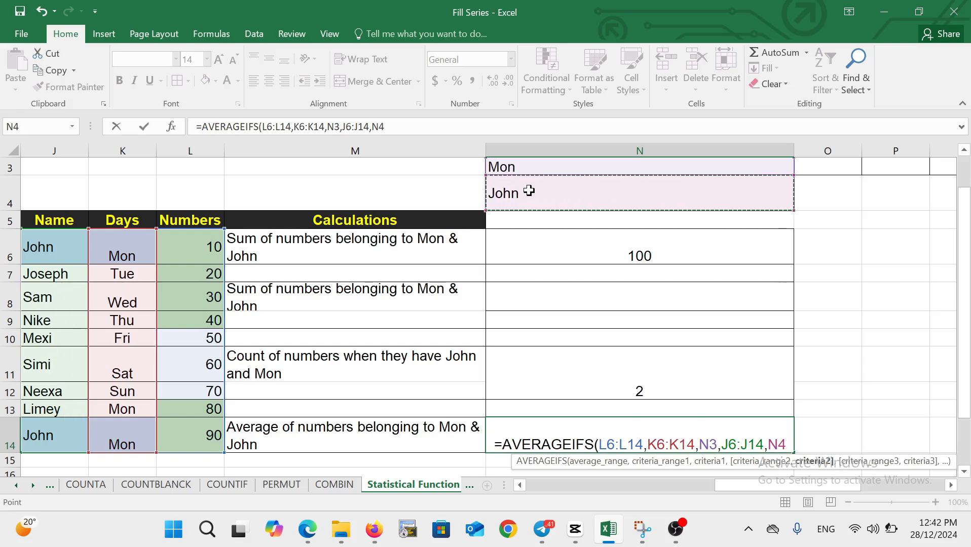
{"action": "type", "text": ")"}
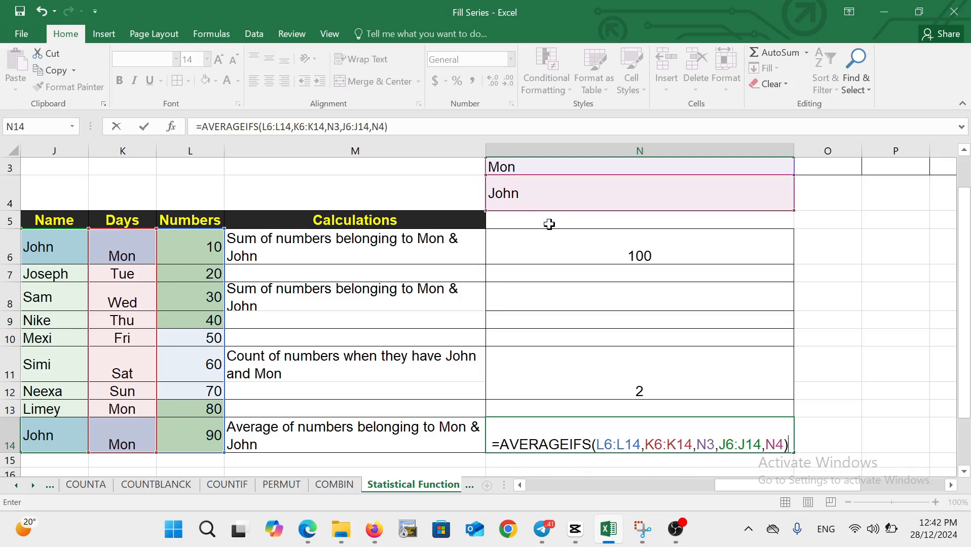
{"action": "key", "text": "Return"}
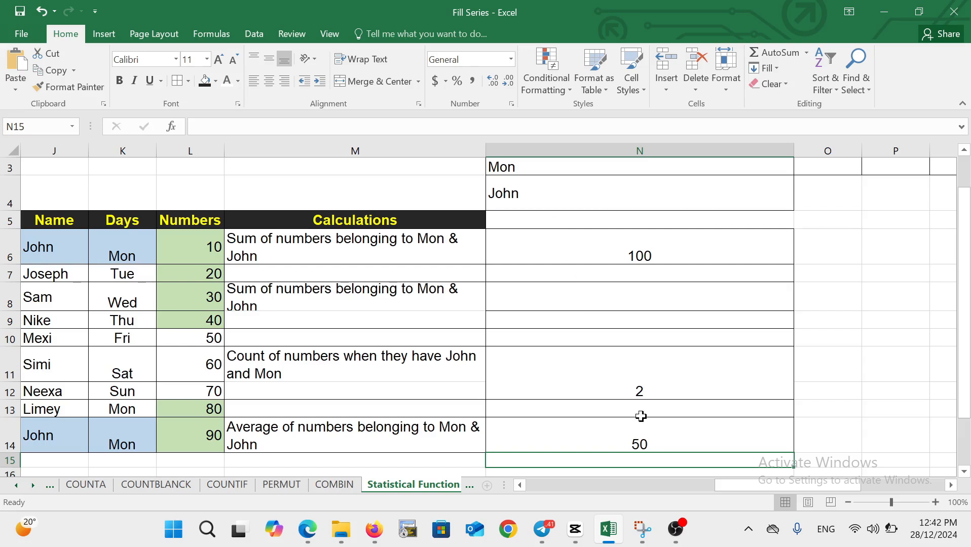
{"action": "left_click", "coordinate": [669, 442]}
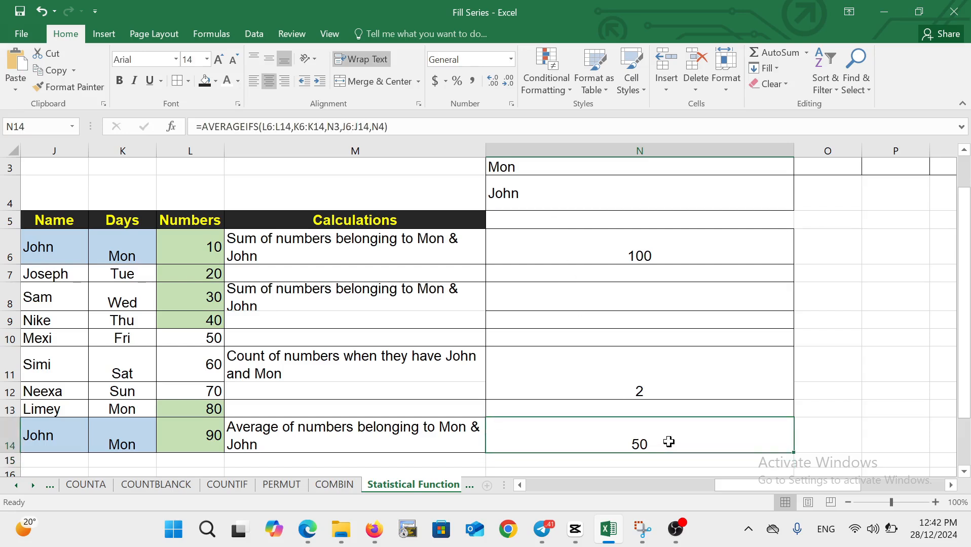
{"action": "key", "text": "Return"}
{"action": "key", "text": "Return"}
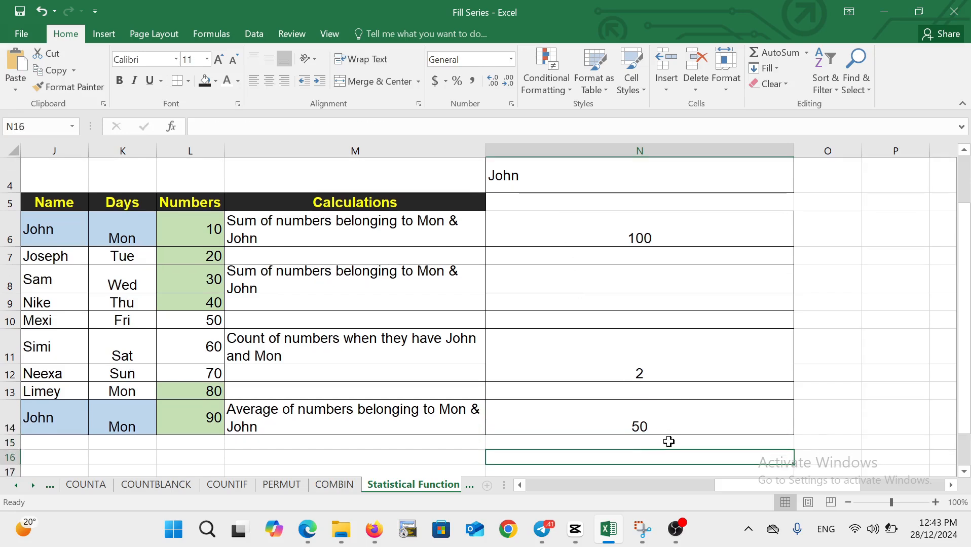